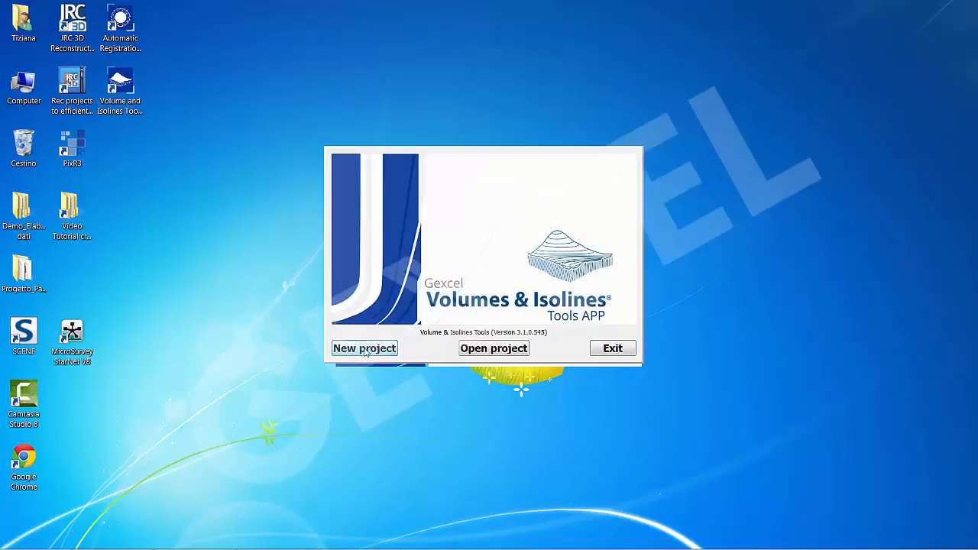
# Create a new project in a new desktop folder named Stock_Pile.
pyautogui.click(364, 348)
pyautogui.click(632, 258)
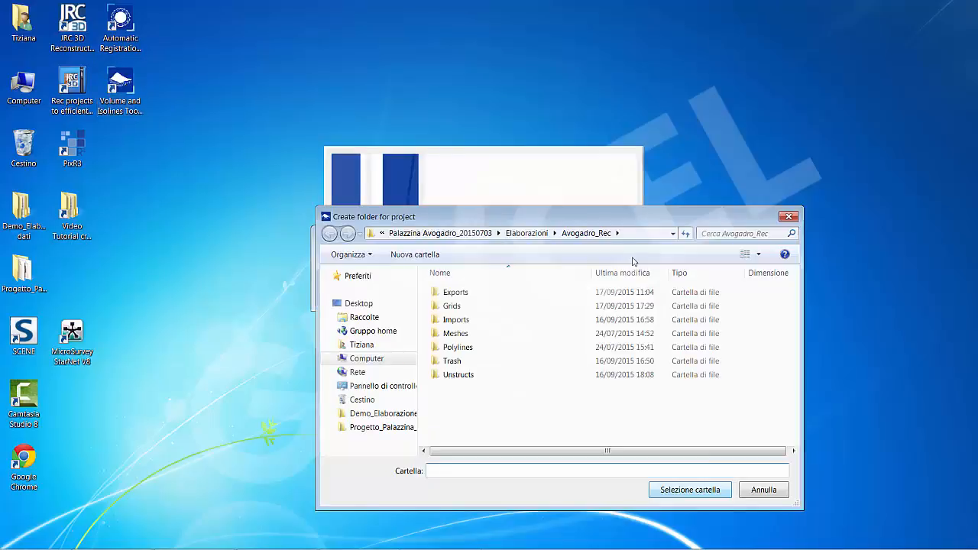
pyautogui.click(359, 306)
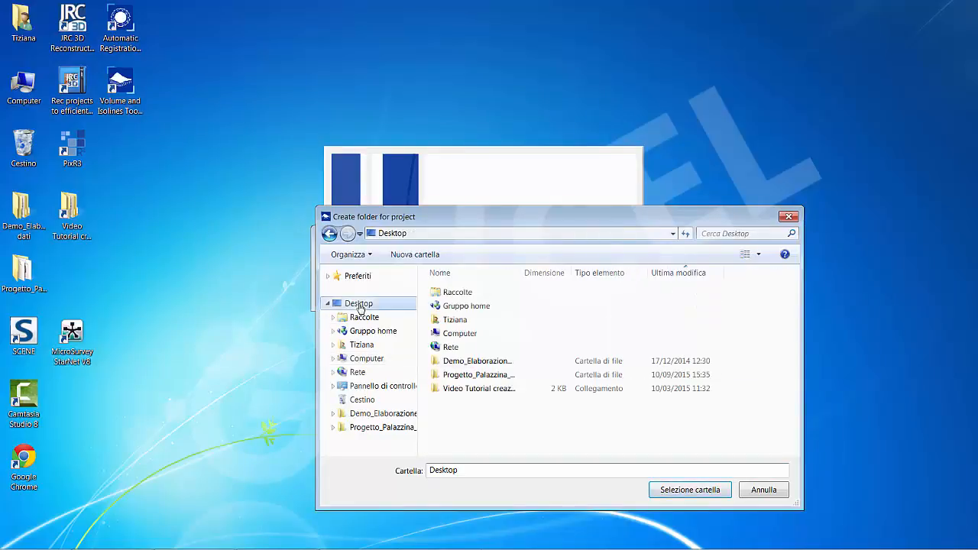
pyautogui.click(411, 257)
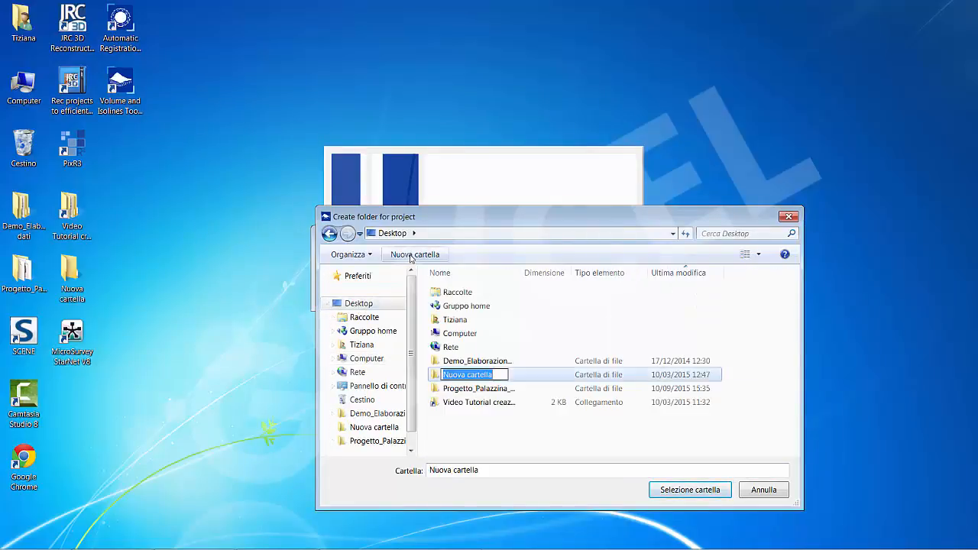
pyautogui.write('Stock')
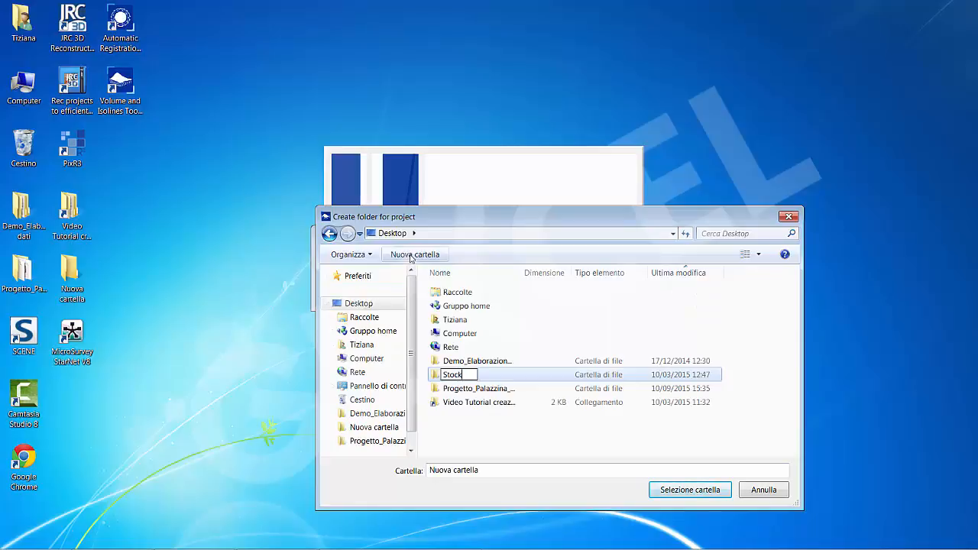
pyautogui.write('_Pile')
pyautogui.click(707, 493)
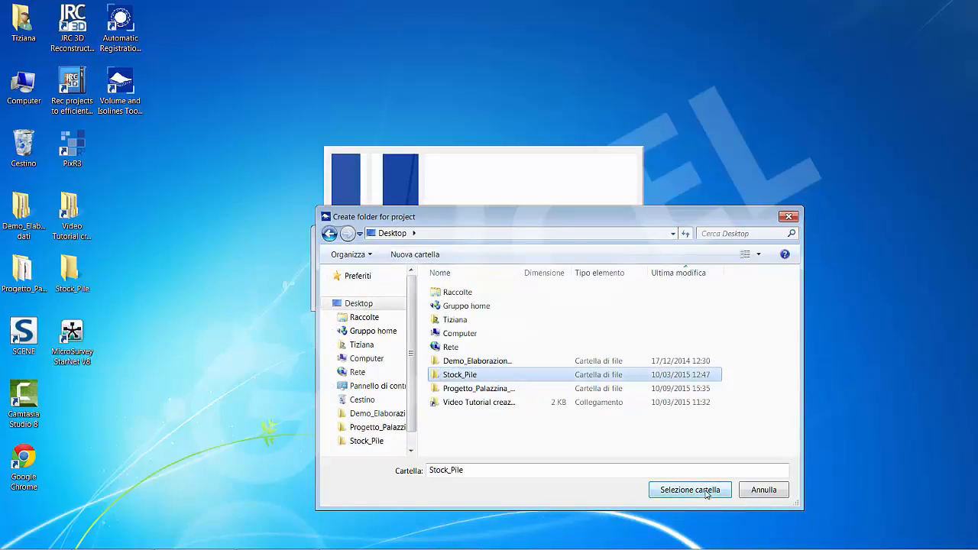
pyautogui.click(707, 493)
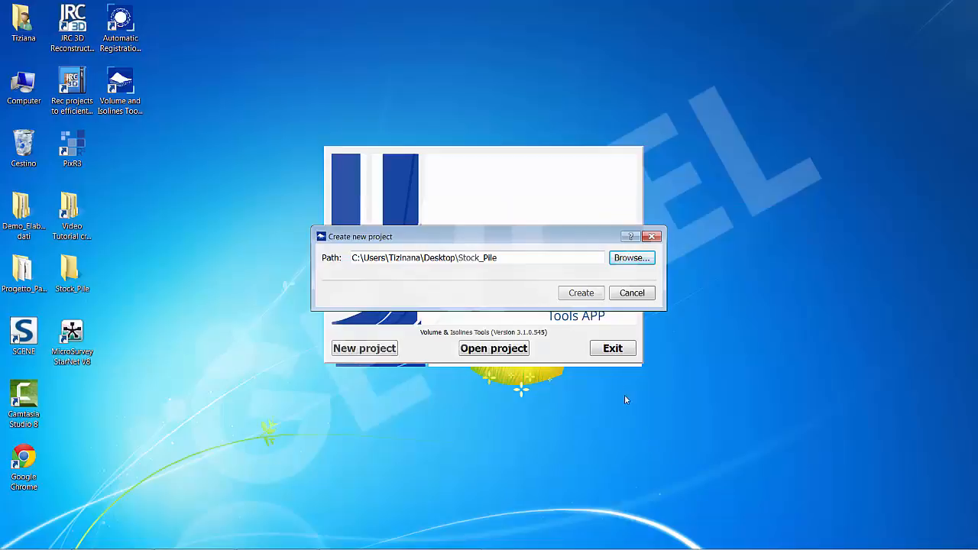
pyautogui.click(582, 293)
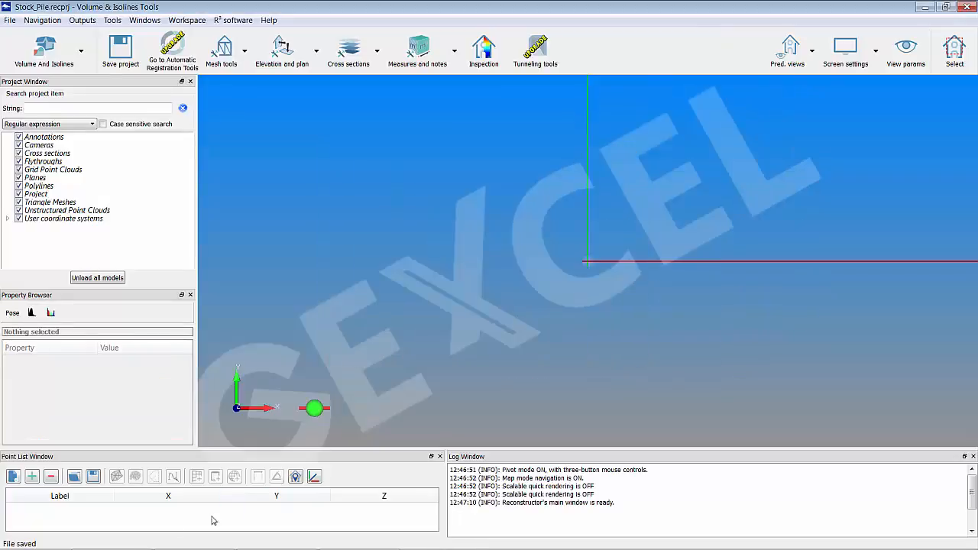
# Bring the FLS scans from TUV_SCAN080 to TUV_SCAN100 in the RawDATA folder into the project for processing.
pyautogui.click(116, 545)
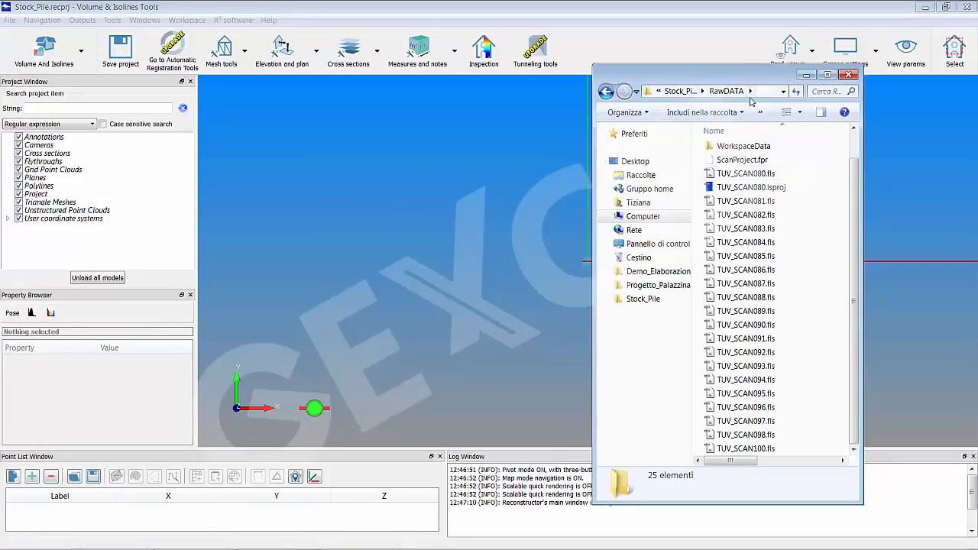
pyautogui.click(739, 175)
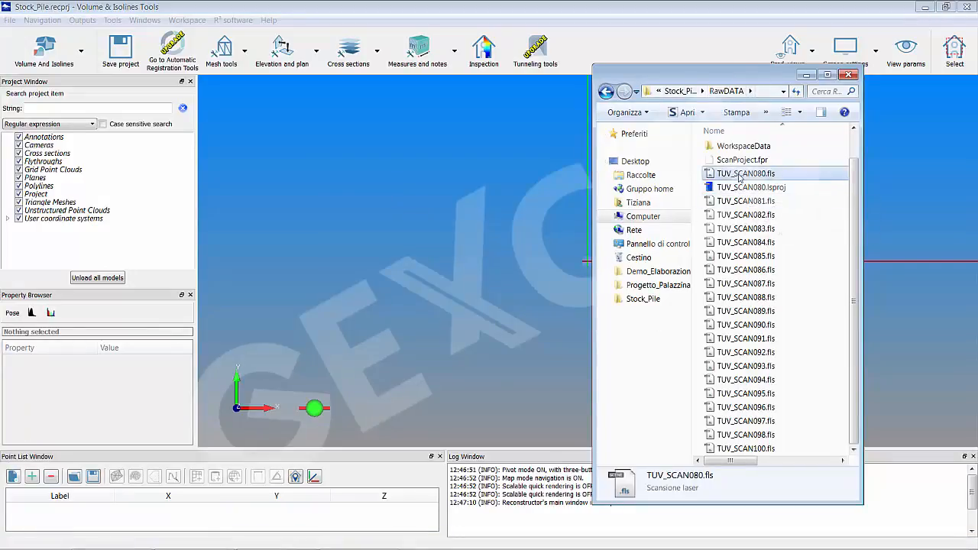
pyautogui.keyDown('ctrl'); pyautogui.click(741, 202); pyautogui.keyUp('ctrl')
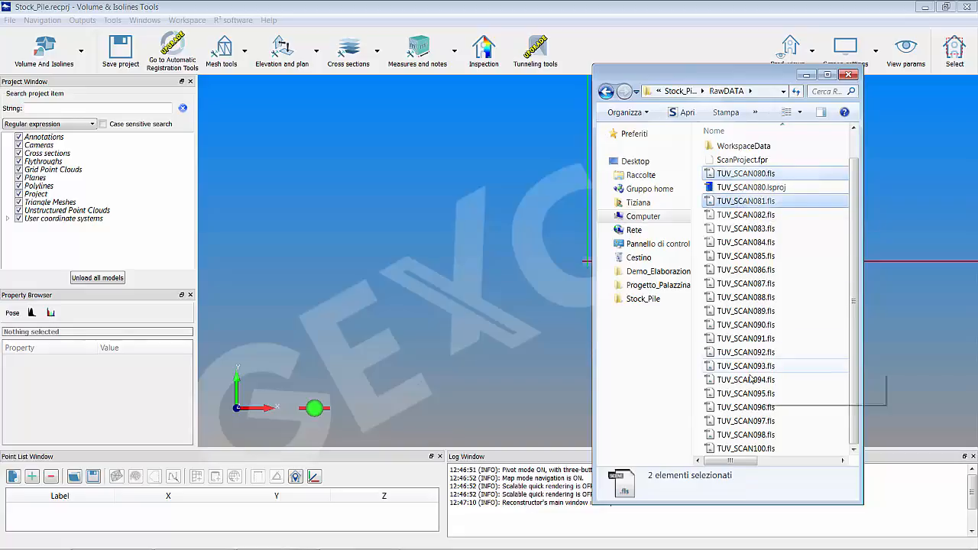
pyautogui.keyDown('shift'); pyautogui.click(734, 448); pyautogui.keyUp('shift')
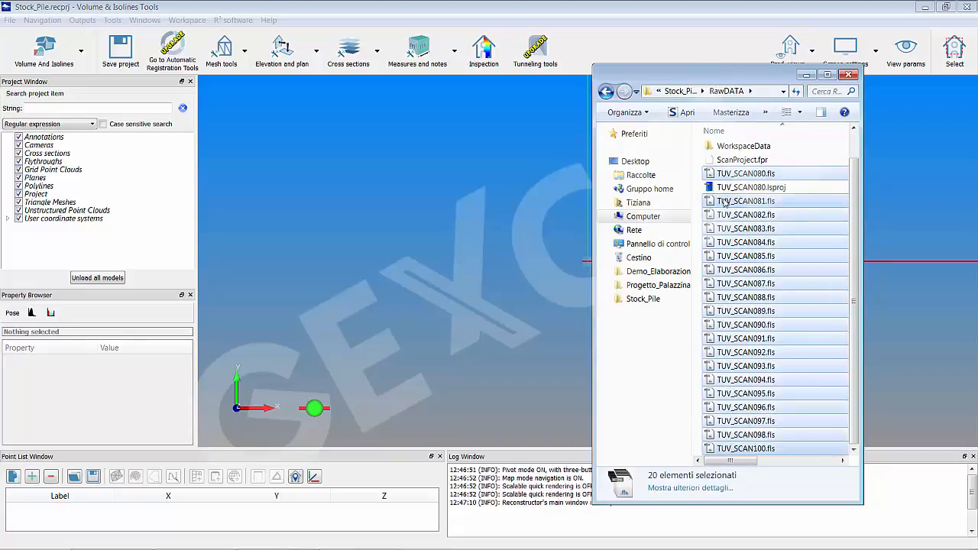
pyautogui.moveTo(724, 201); pyautogui.dragTo(432, 266)
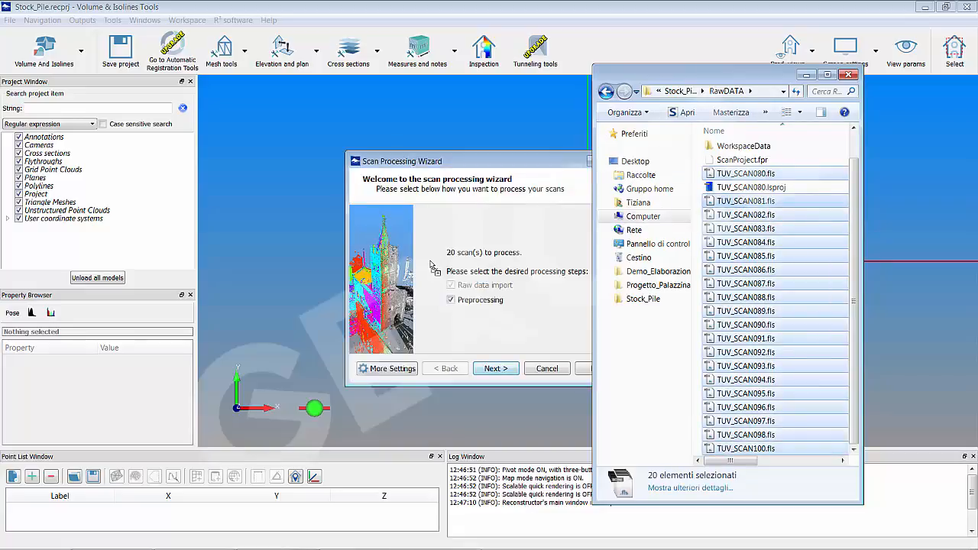
pyautogui.click(807, 75)
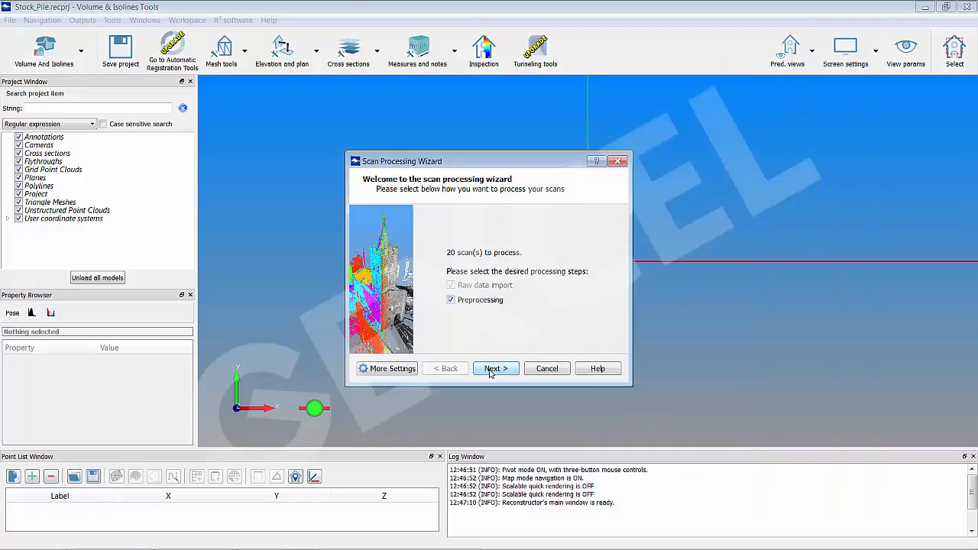
# Review the preprocessing and importing settings, and run data import with preprocessing on the scans.
pyautogui.click(404, 375)
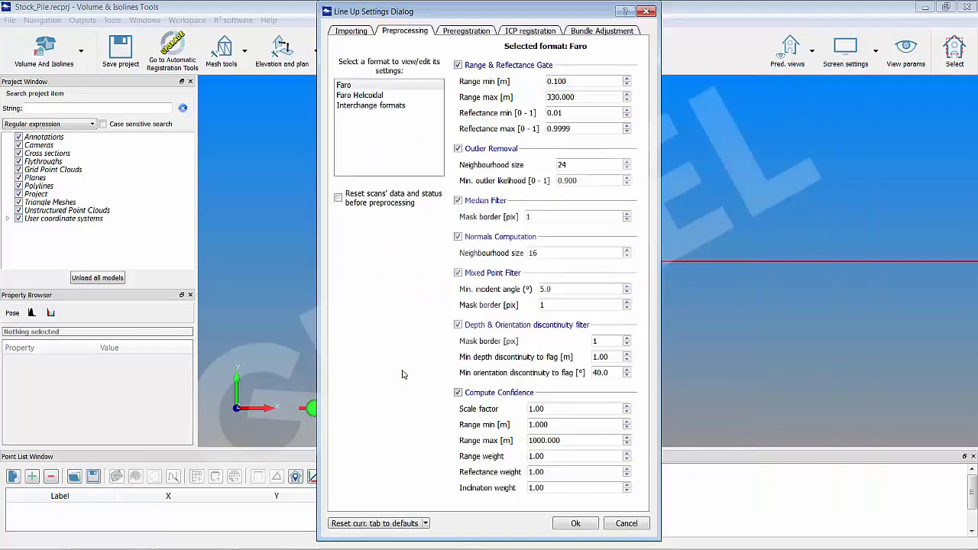
pyautogui.click(348, 32)
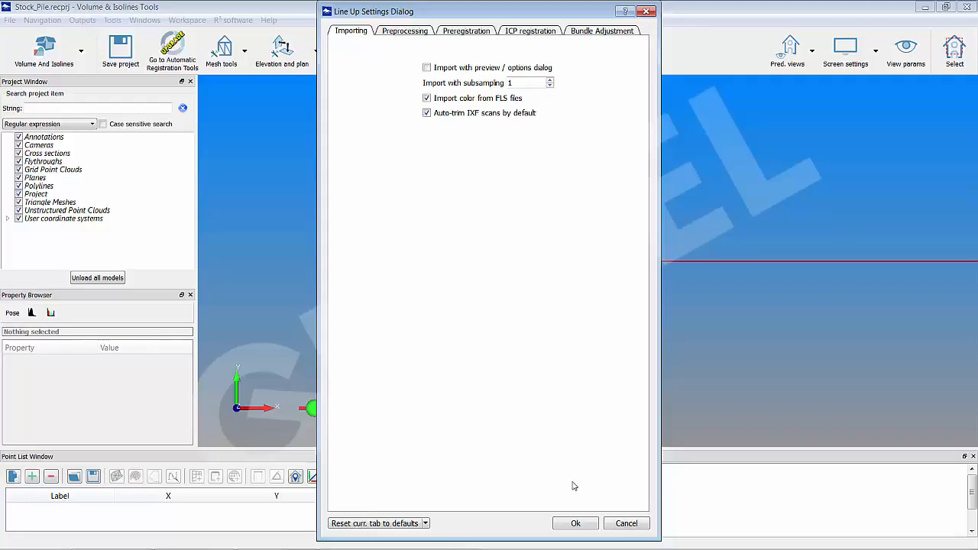
pyautogui.click(577, 525)
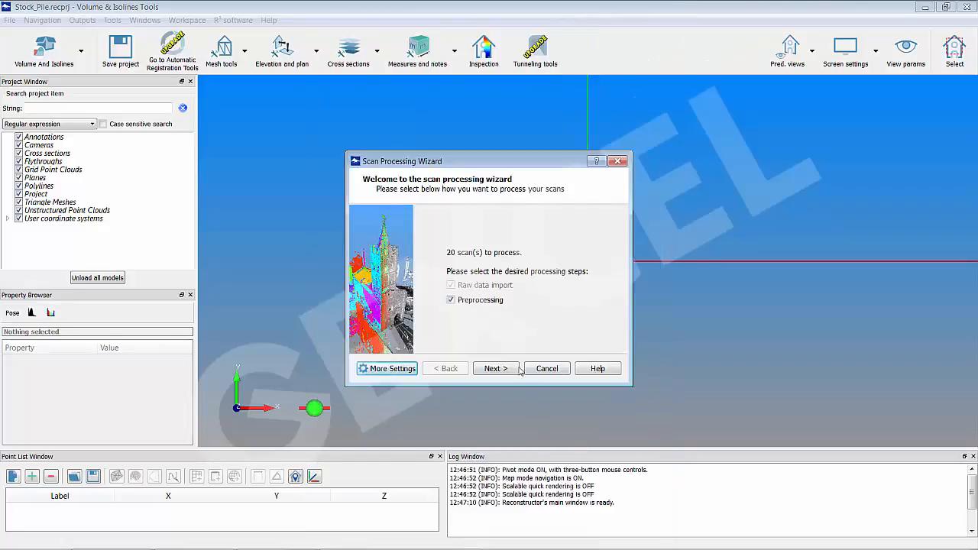
pyautogui.click(495, 369)
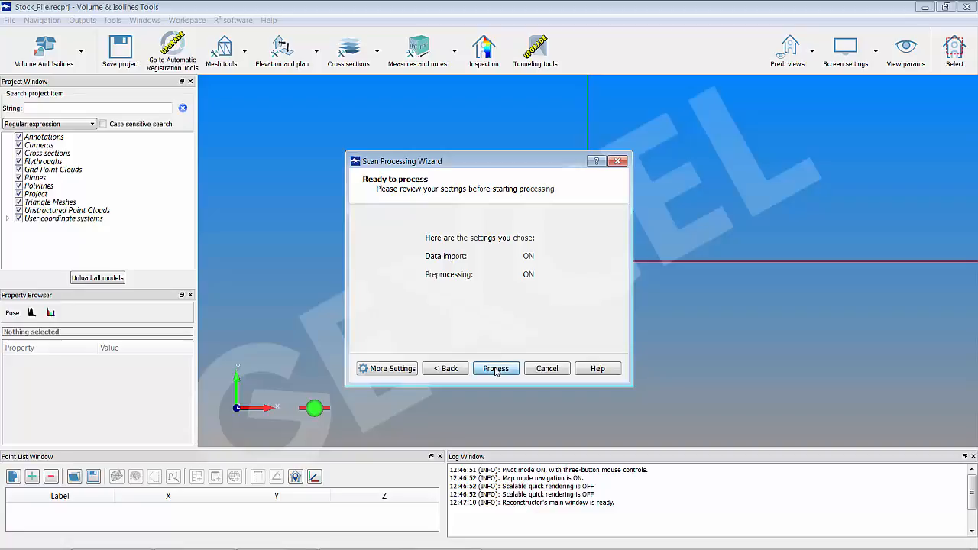
pyautogui.click(495, 368)
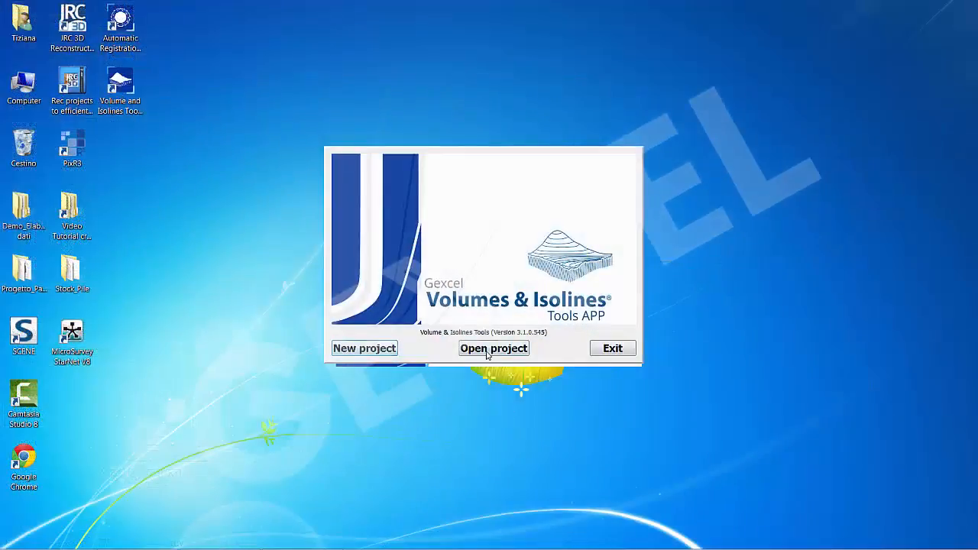
# Open the existing project Stock_Pile.recprj from the Stock_Pile folder.
pyautogui.click(489, 350)
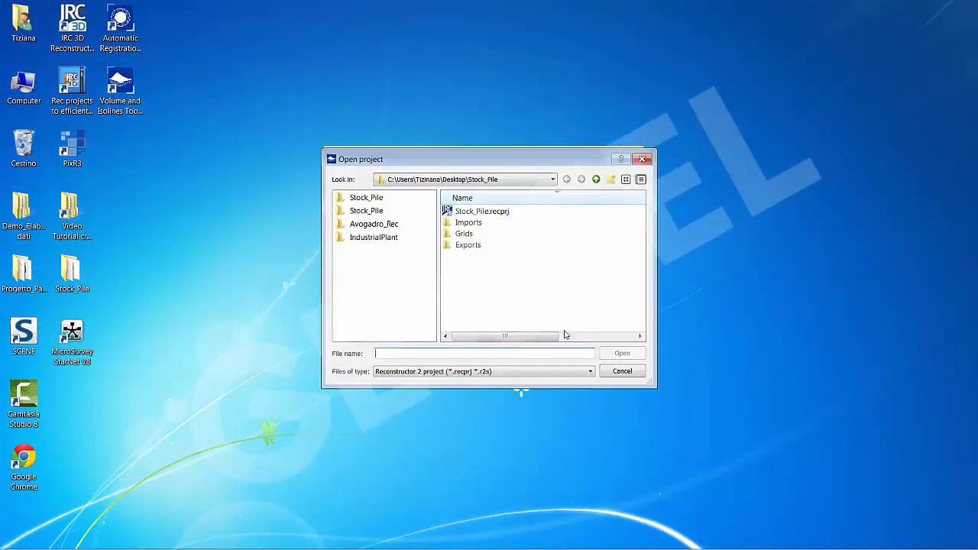
pyautogui.click(486, 213)
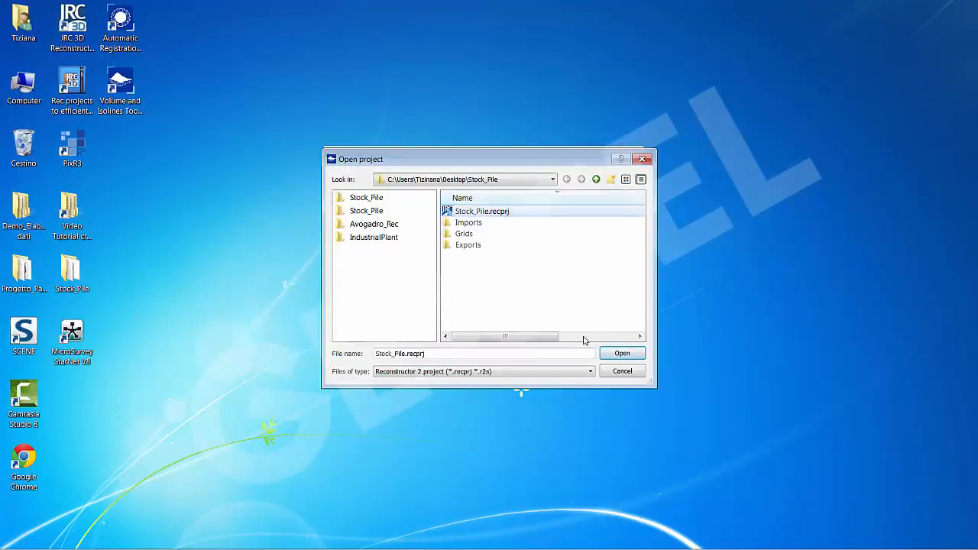
pyautogui.click(621, 355)
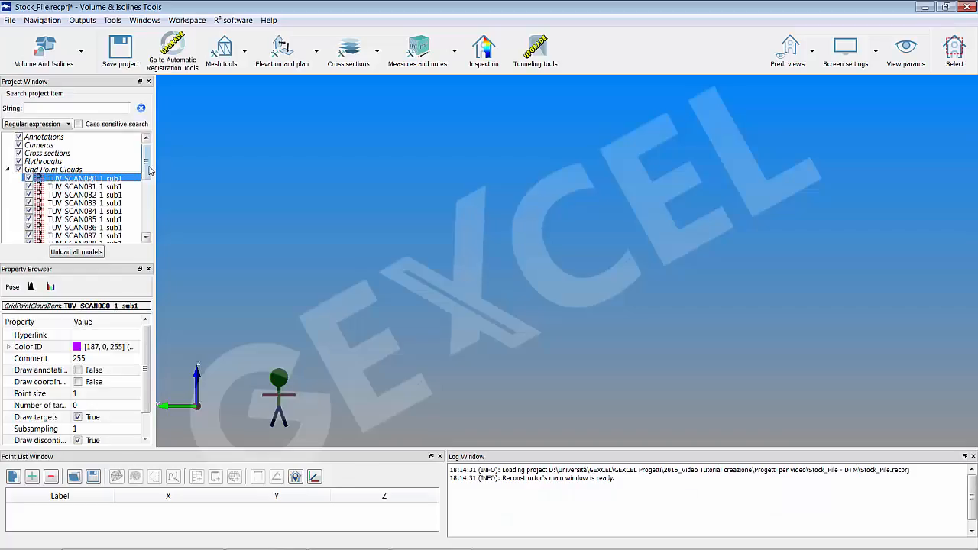
# Load all grid point clouds from TUV_SCAN080_1_sub1 to TUV_SCAN100_1_sub1 into the 3D scene.
pyautogui.moveTo(147, 172); pyautogui.dragTo(150, 221)
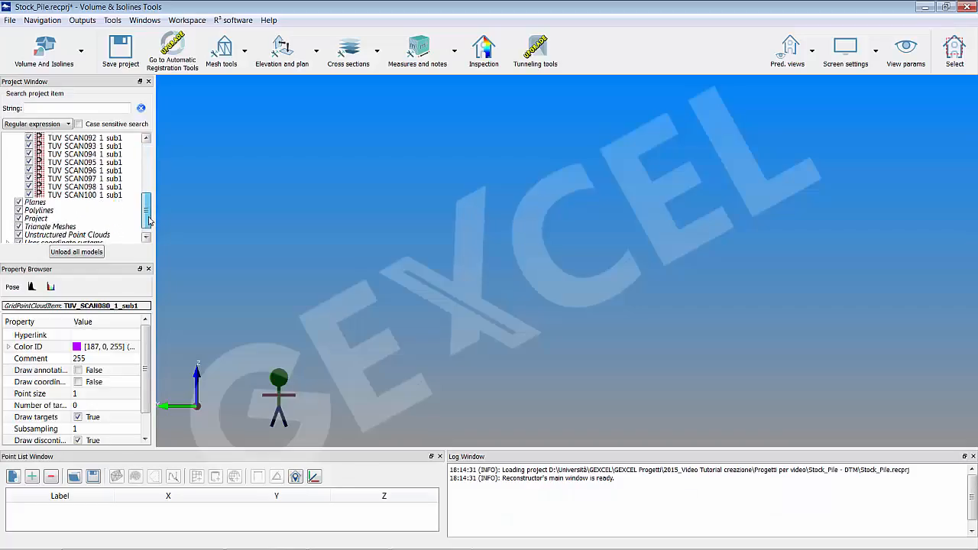
pyautogui.keyDown('shift'); pyautogui.click(115, 196); pyautogui.keyUp('shift')
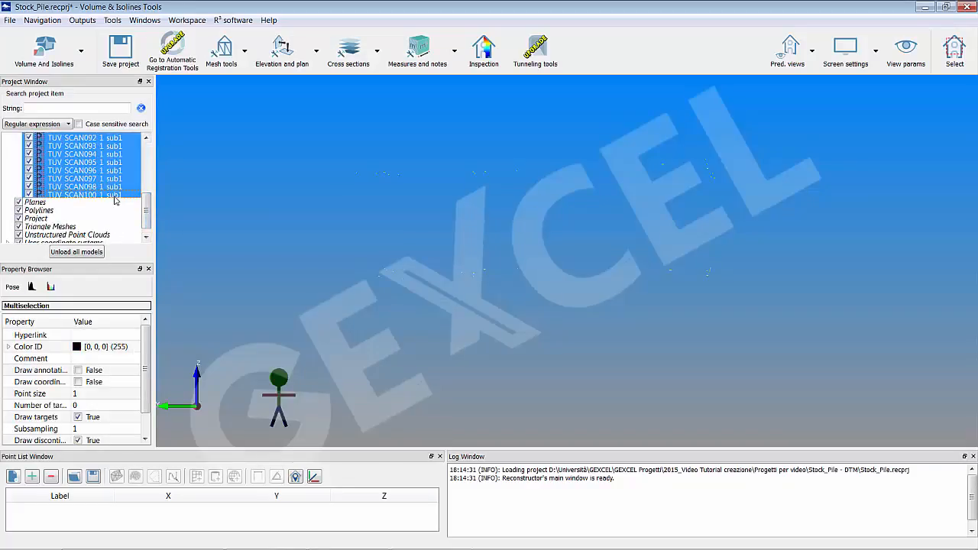
pyautogui.rightClick(115, 199)
pyautogui.click(134, 204)
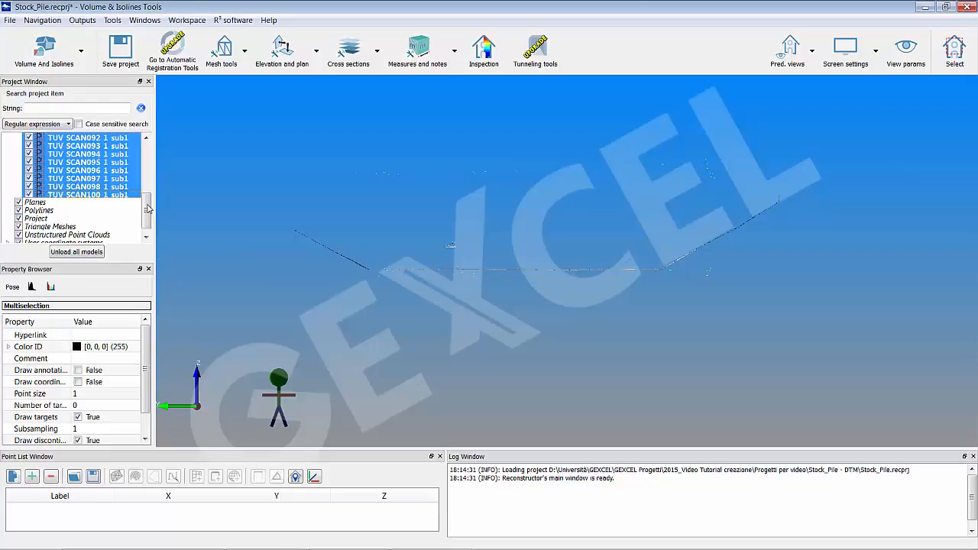
# Show the loaded point clouds in the default view and inspect the stockpile area up close.
pyautogui.click(799, 70)
pyautogui.click(798, 93)
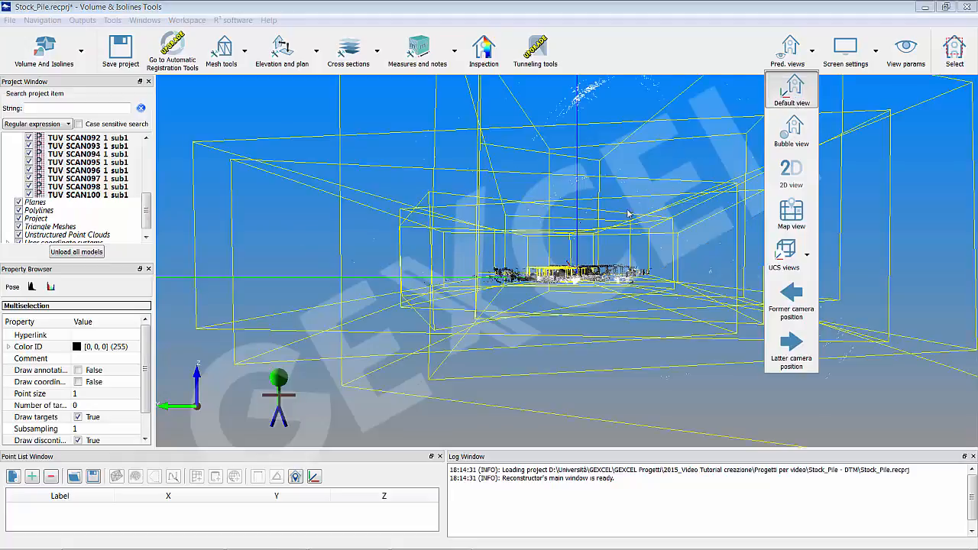
pyautogui.scroll(8, 555, 328)
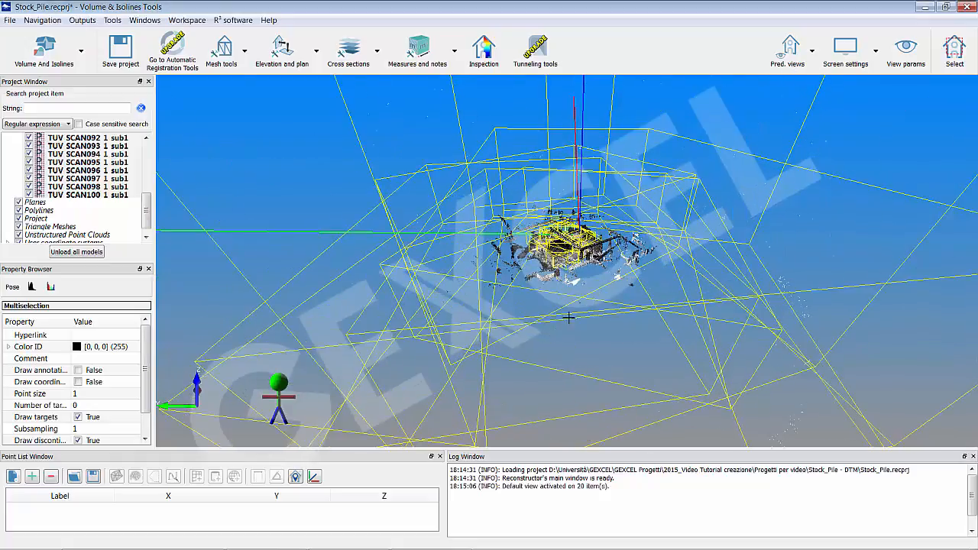
# Switch the scene to Map view and frame the stockpile from above.
pyautogui.click(799, 67)
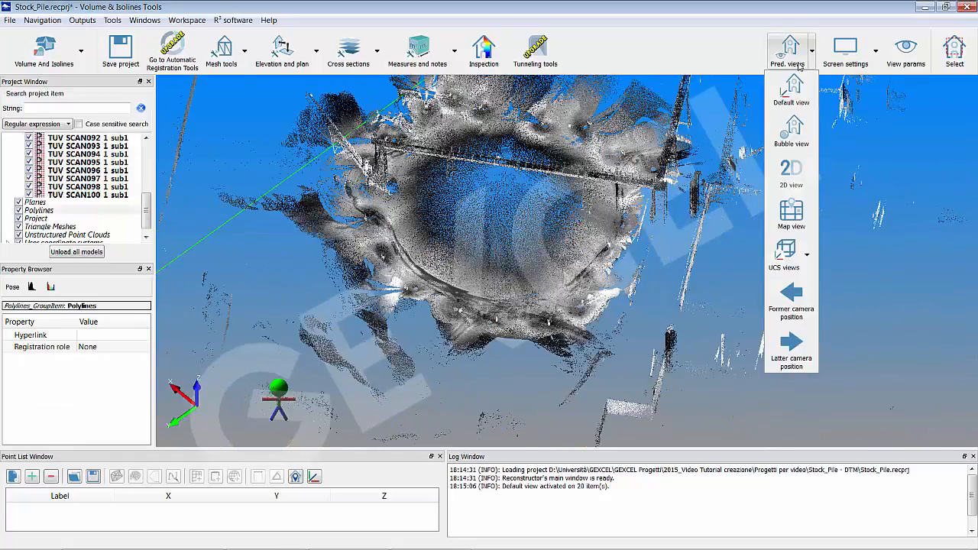
pyautogui.click(794, 214)
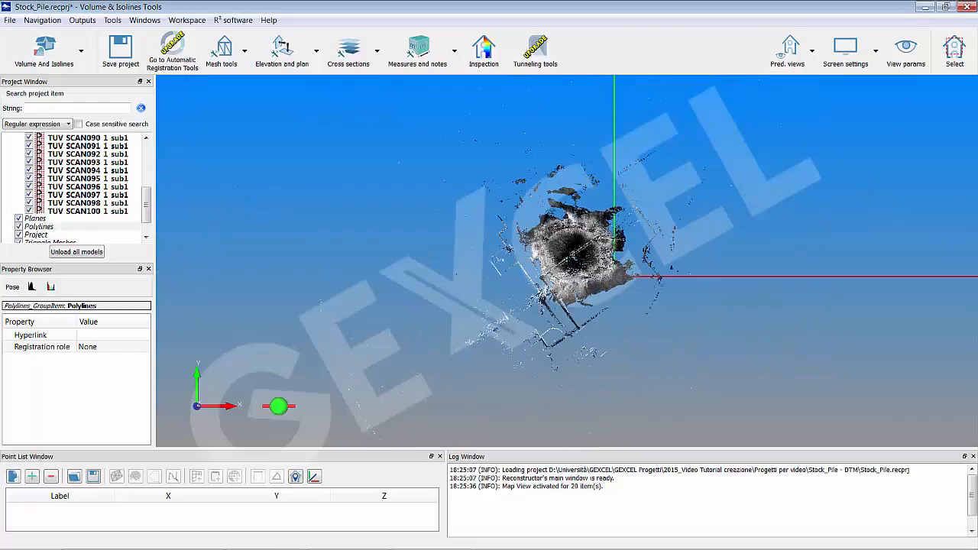
pyautogui.scroll(5, 589, 252)
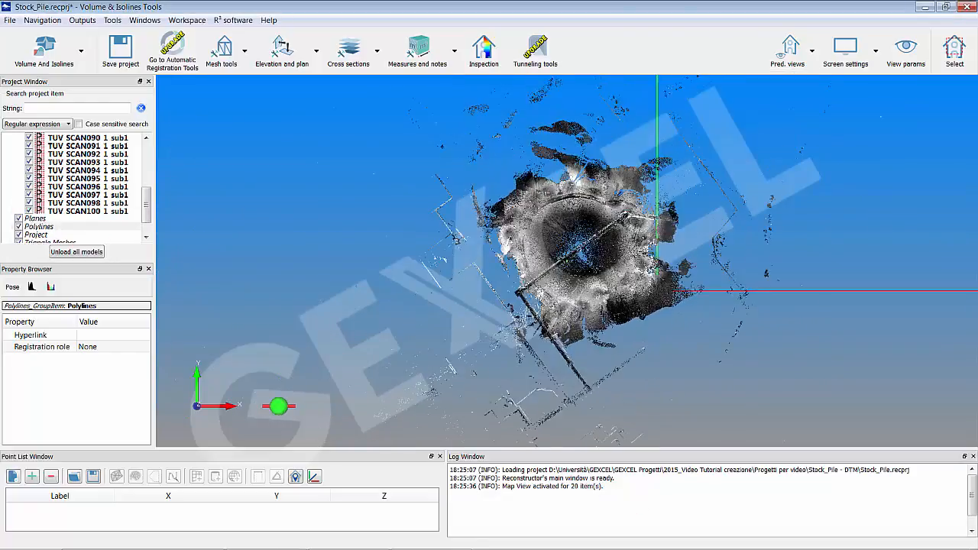
pyautogui.scroll(3, 565, 261)
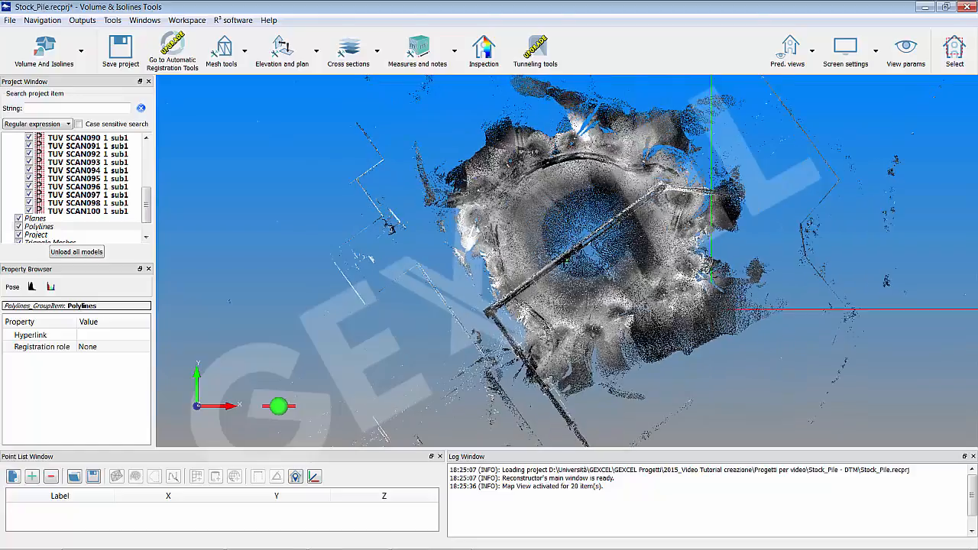
pyautogui.scroll(1, 562, 260)
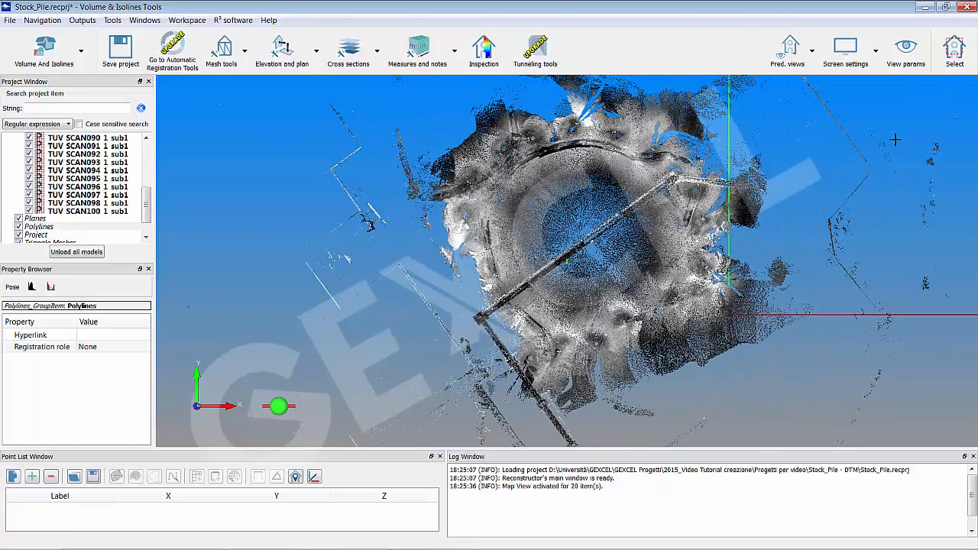
# Outline the stockpile and its surrounding ground with a freehand lasso selection and delete all points outside it.
pyautogui.click(954, 51)
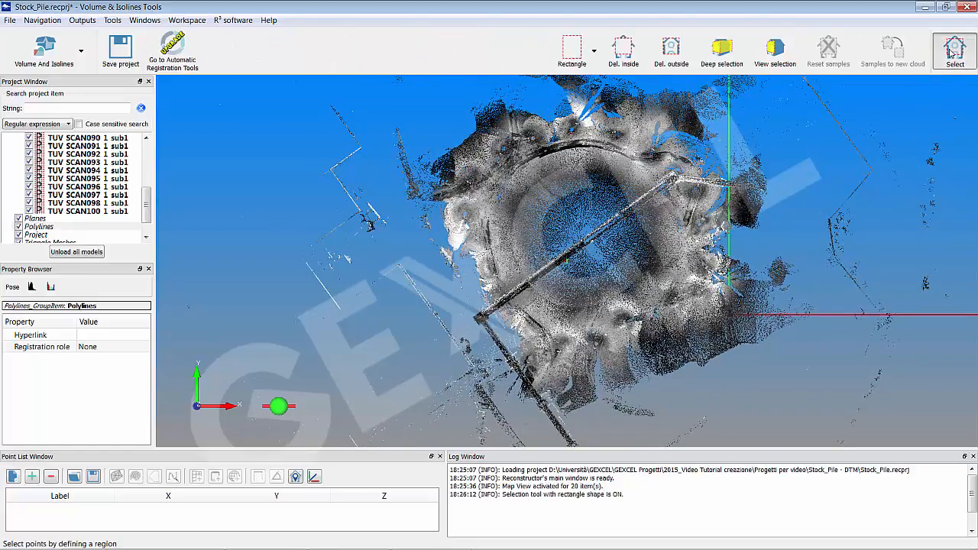
pyautogui.click(594, 53)
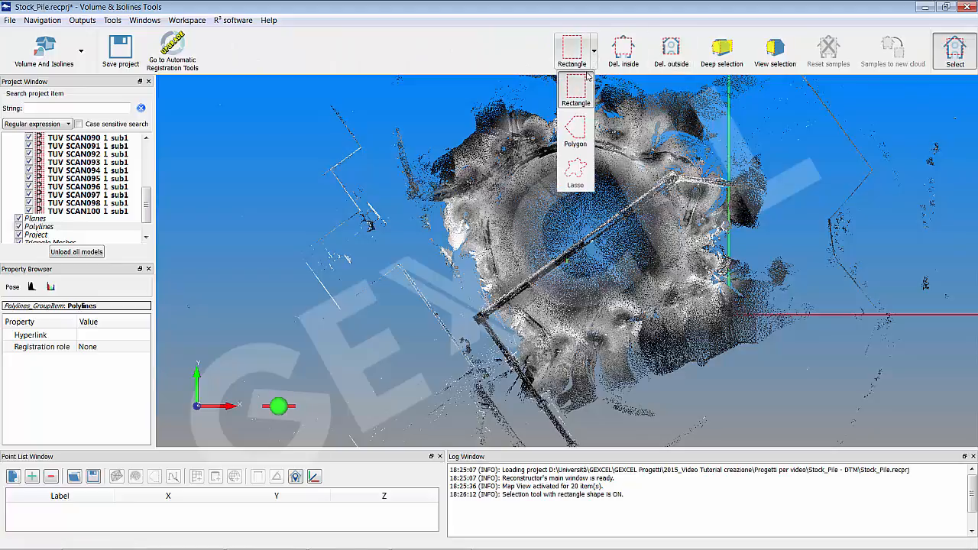
pyautogui.click(576, 174)
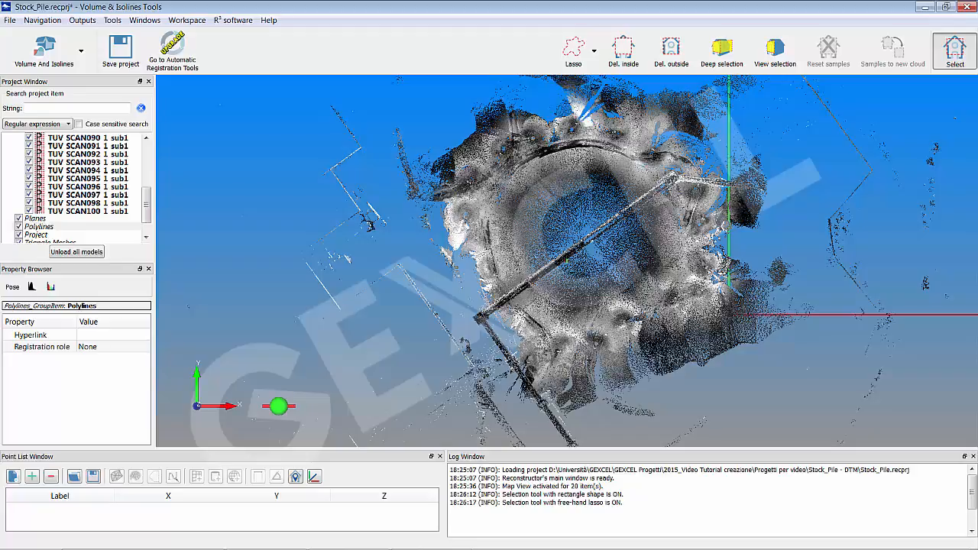
pyautogui.moveTo(512, 138)
pyautogui.mouseDown()
pyautogui.moveTo(590, 125)
pyautogui.moveTo(748, 138)
pyautogui.moveTo(770, 188)
pyautogui.moveTo(747, 289)
pyautogui.moveTo(708, 325)
pyautogui.moveTo(592, 367)
pyautogui.moveTo(497, 329)
pyautogui.moveTo(475, 292)
pyautogui.moveTo(484, 162)
pyautogui.mouseUp()
pyautogui.click(667, 53)
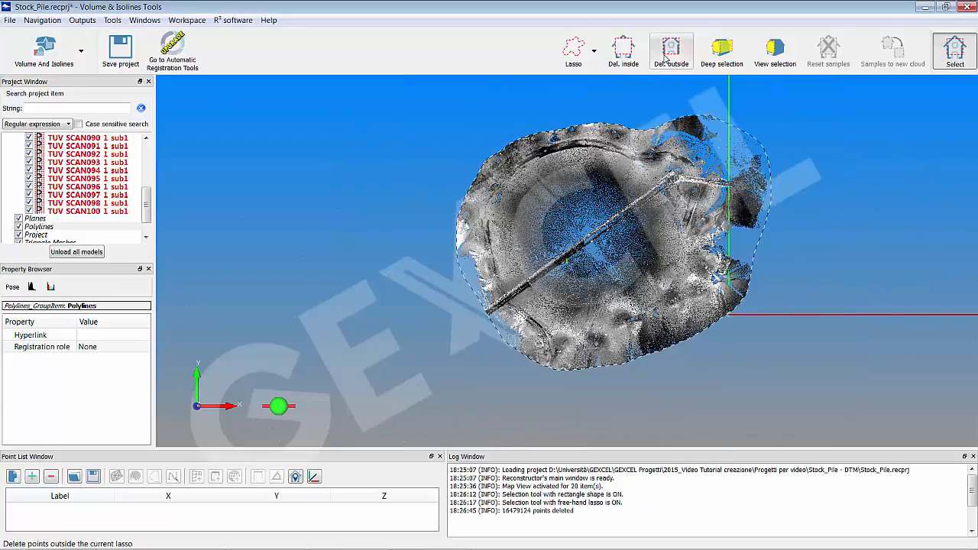
# Leave selection mode, switch to the UCS front view, and turn the scene to see the stockpile and overhead conveyor from the side.
pyautogui.click(957, 54)
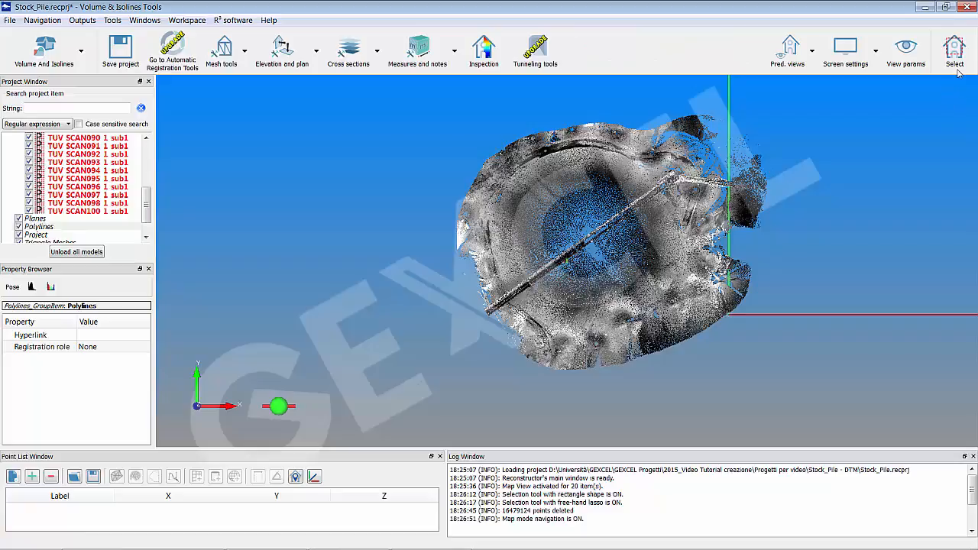
pyautogui.click(797, 64)
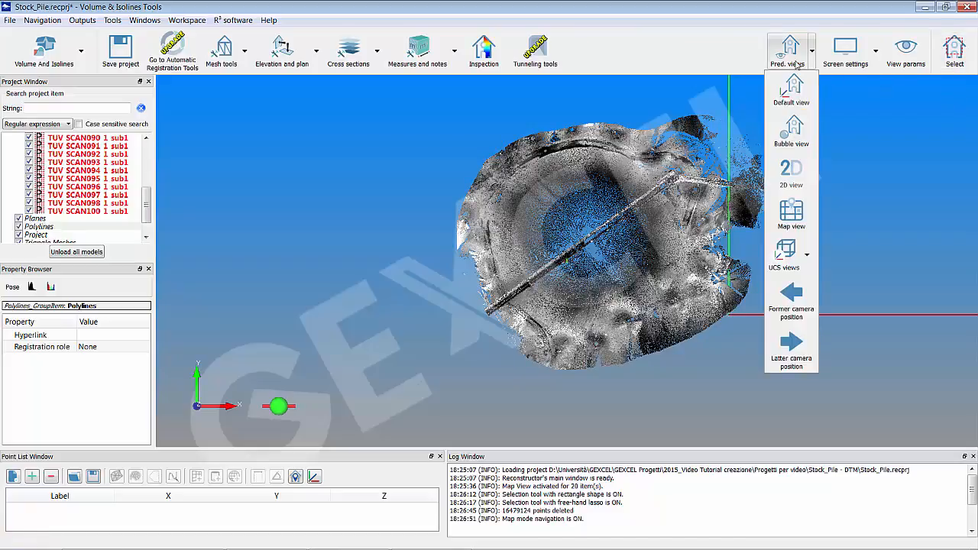
pyautogui.moveTo(792, 256)
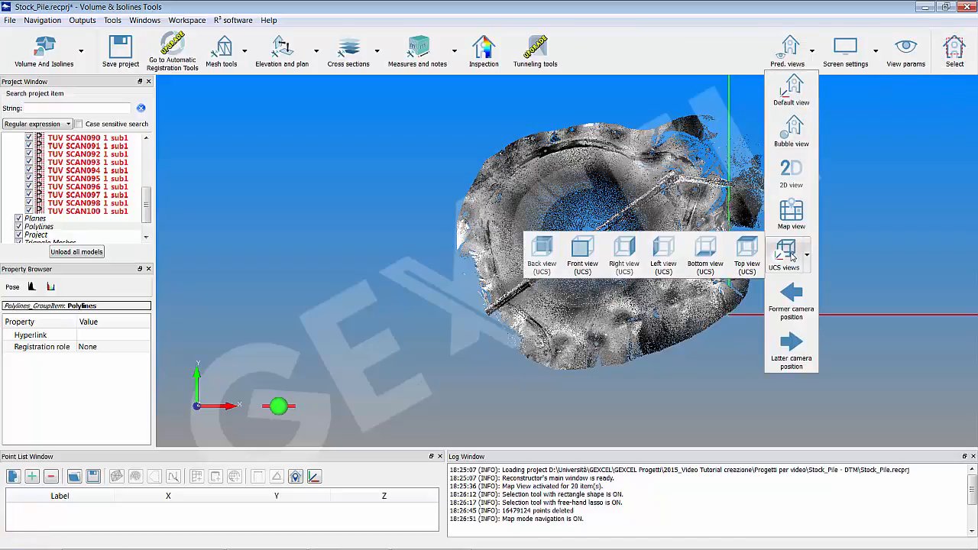
pyautogui.click(583, 249)
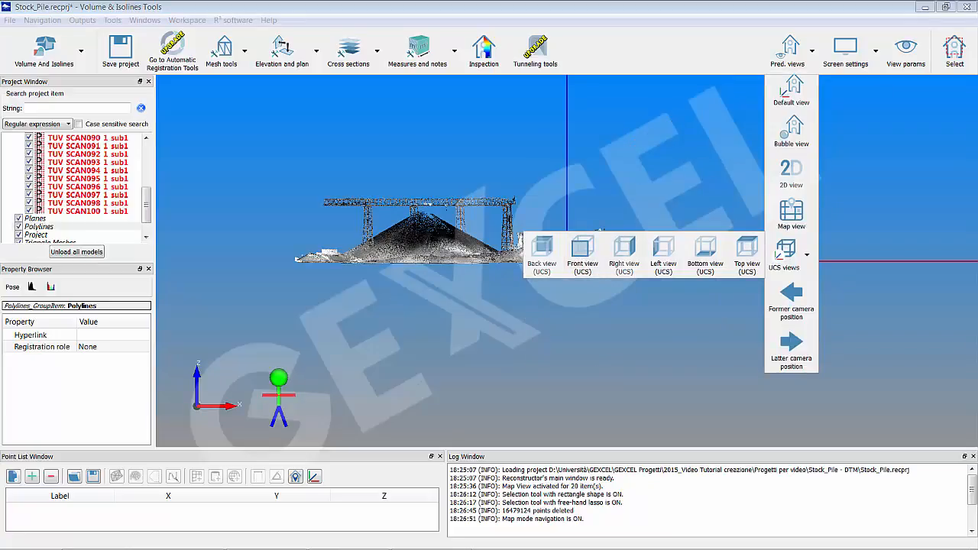
pyautogui.click(42, 20)
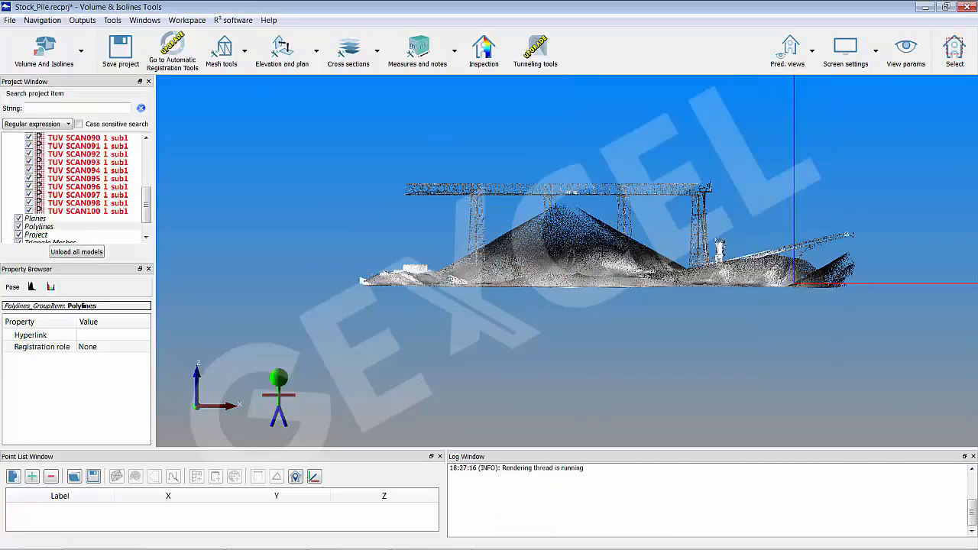
pyautogui.moveTo(602, 253); pyautogui.dragTo(542, 255)
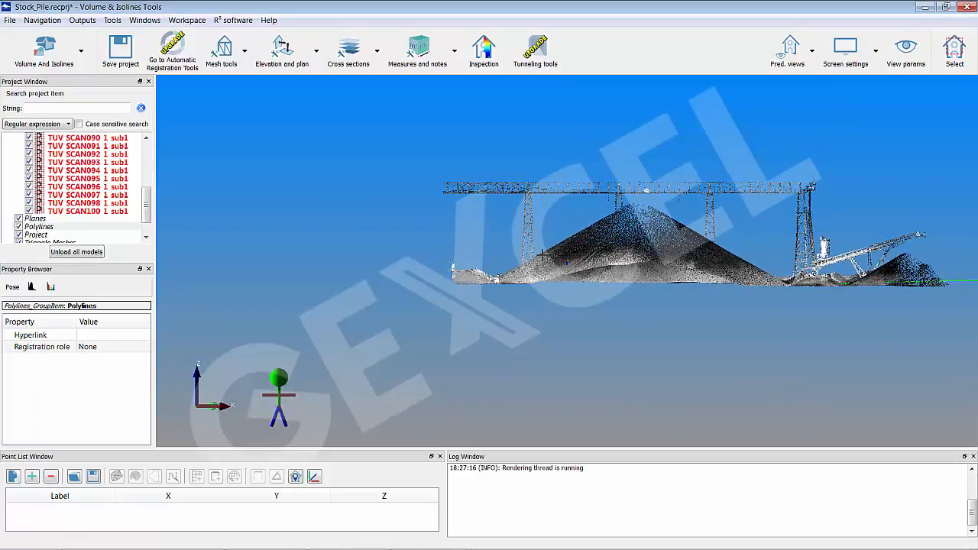
# Outline the overhead conveyor structure above the stockpile with a polygon selection that follows the pile's slopes, and delete the points inside it.
pyautogui.click(955, 50)
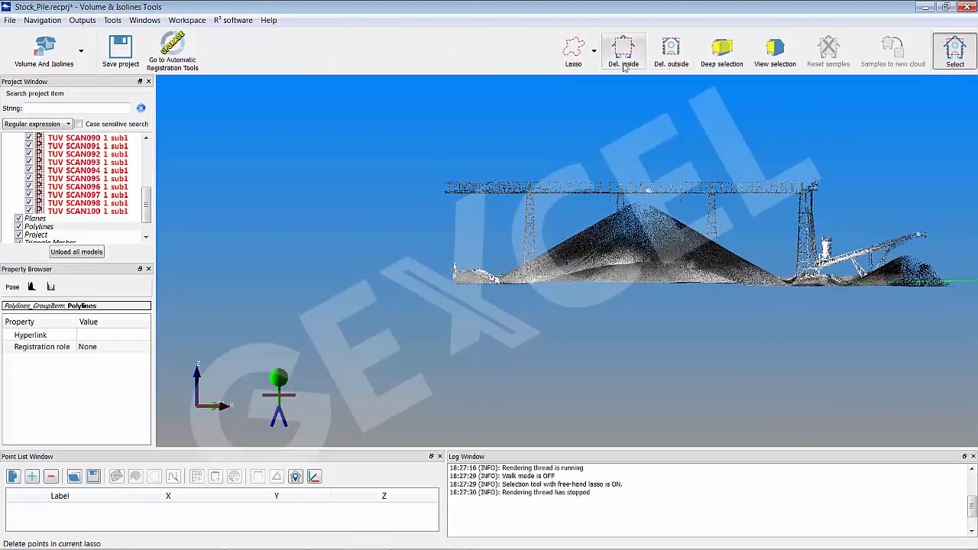
pyautogui.click(594, 51)
pyautogui.click(579, 141)
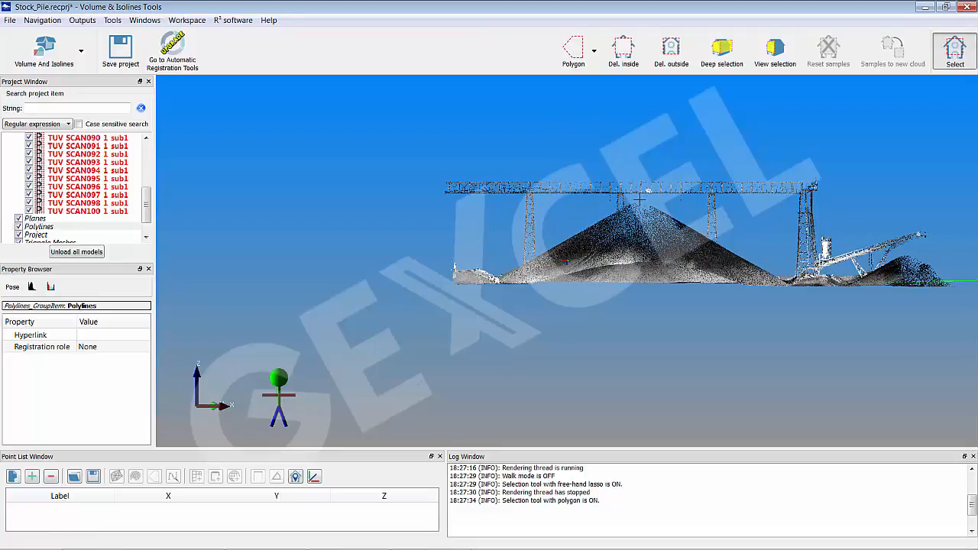
pyautogui.click(509, 270)
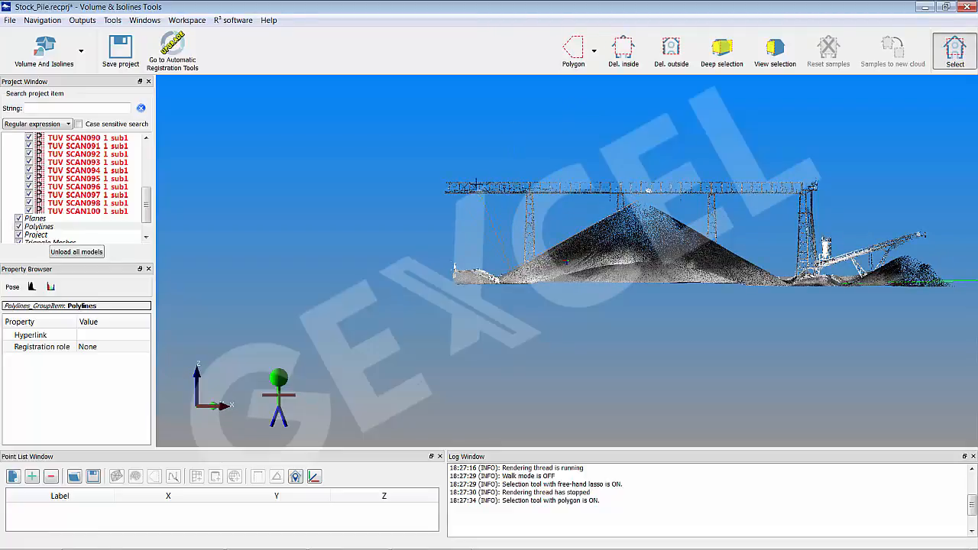
pyautogui.click(412, 165)
pyautogui.click(795, 167)
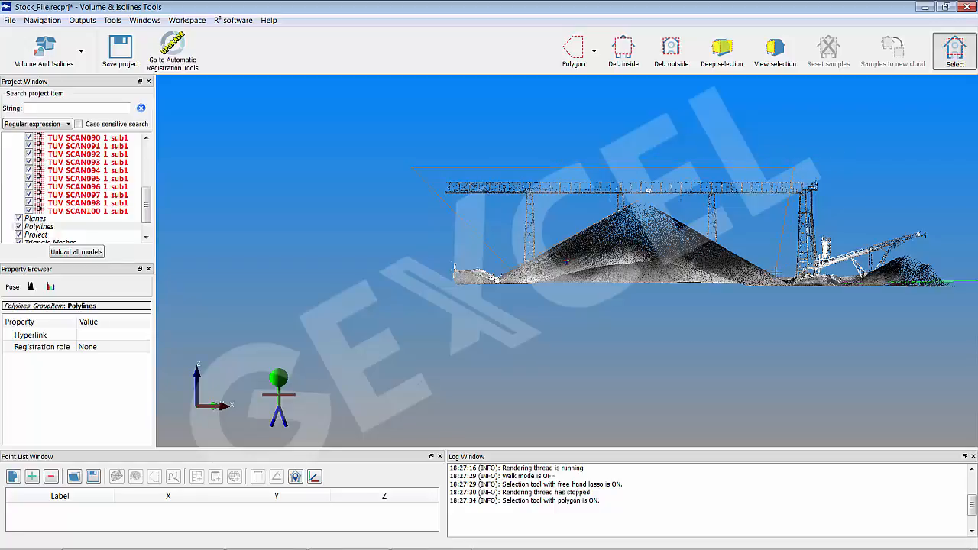
pyautogui.doubleClick(642, 199)
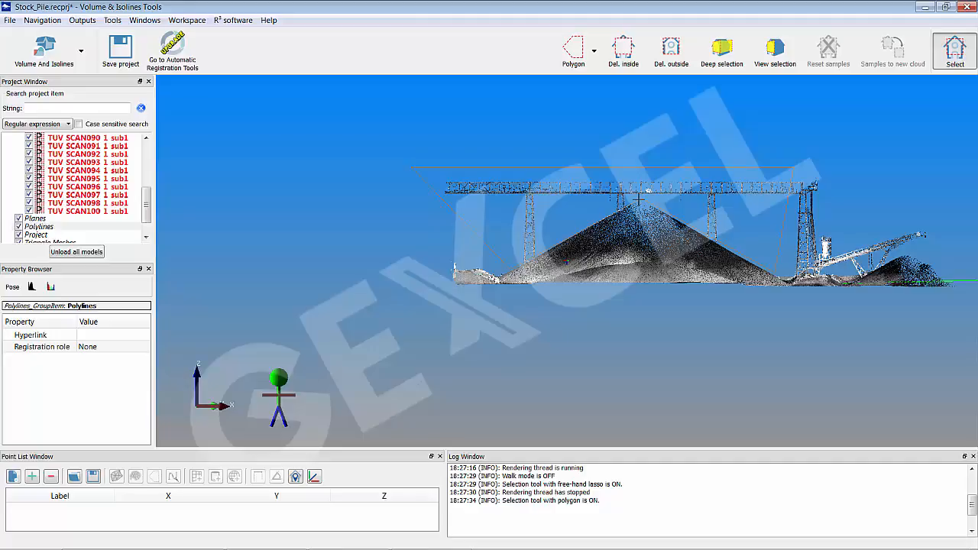
pyautogui.click(627, 61)
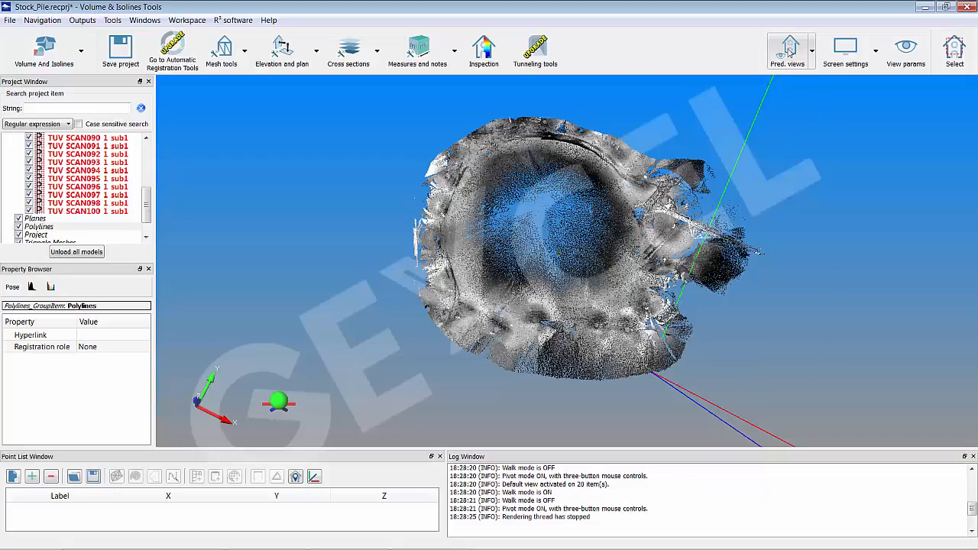
# Switch the scene to Map view to see the cleaned stockpile from above.
pyautogui.click(789, 54)
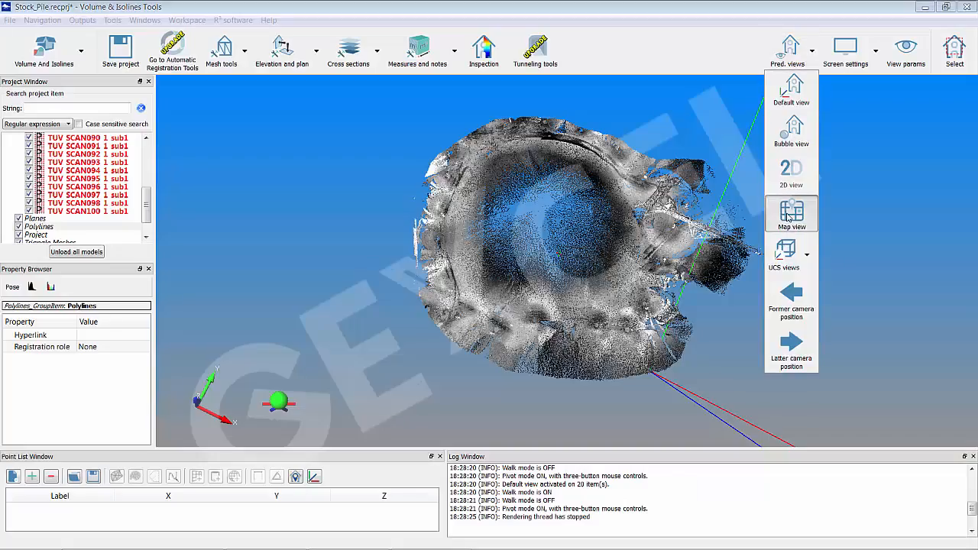
pyautogui.click(785, 217)
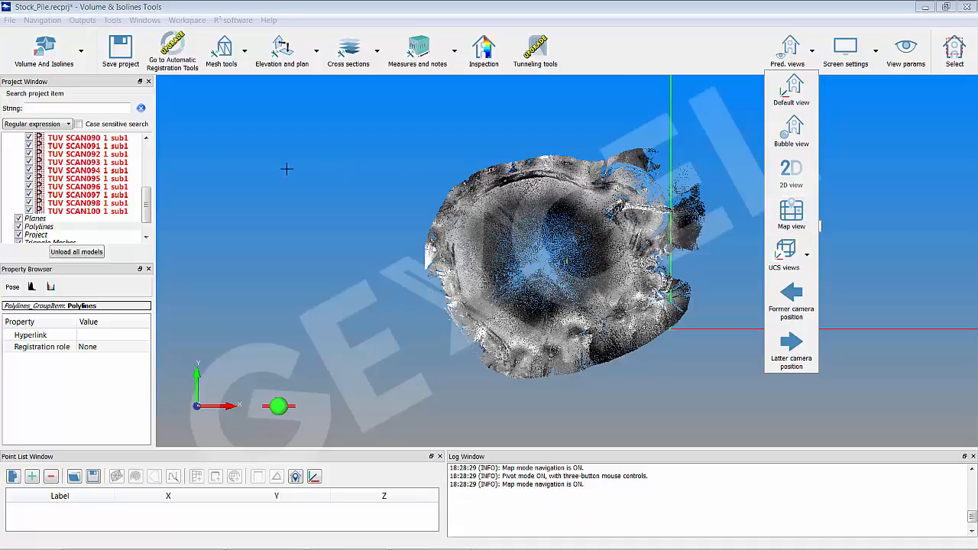
pyautogui.click(215, 176)
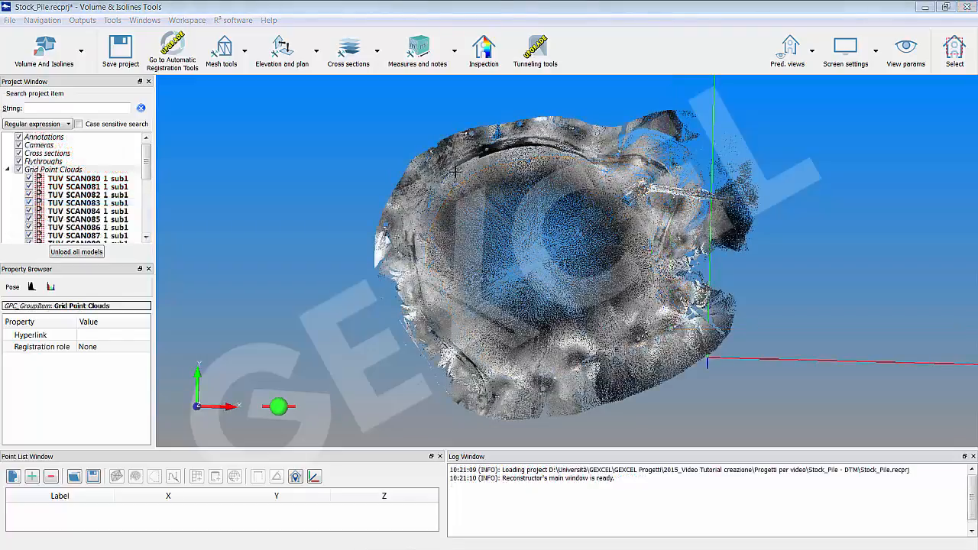
# Pick 21 points clockwise around the base of the stockpile, ending beside the first point.
pyautogui.click(459, 169)
pyautogui.click(493, 153)
pyautogui.click(536, 148)
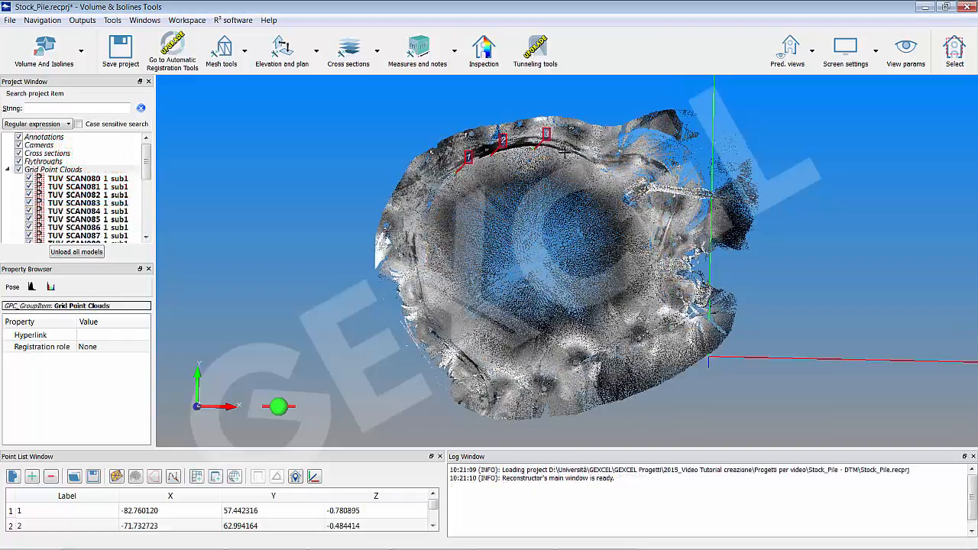
pyautogui.click(568, 153)
pyautogui.click(597, 164)
pyautogui.click(616, 188)
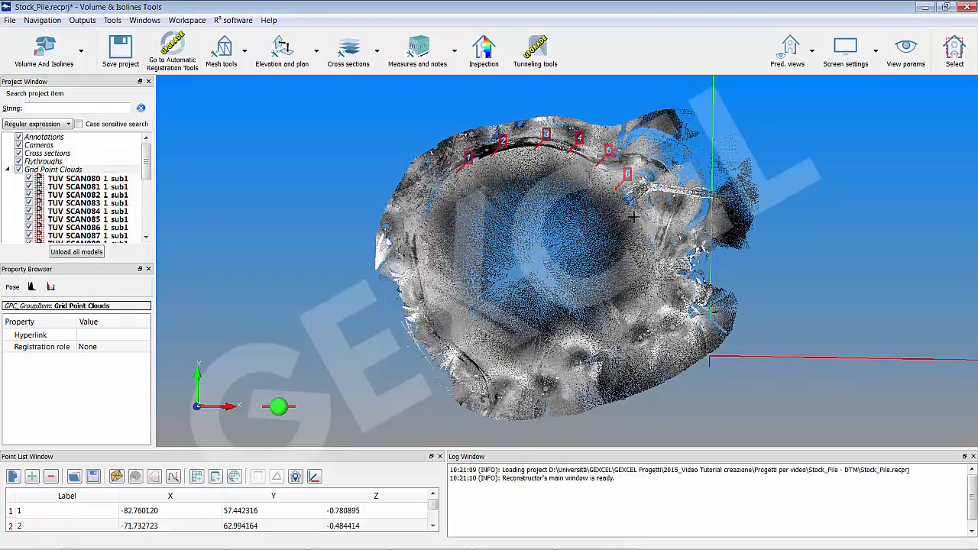
pyautogui.click(637, 211)
pyautogui.click(650, 231)
pyautogui.click(650, 264)
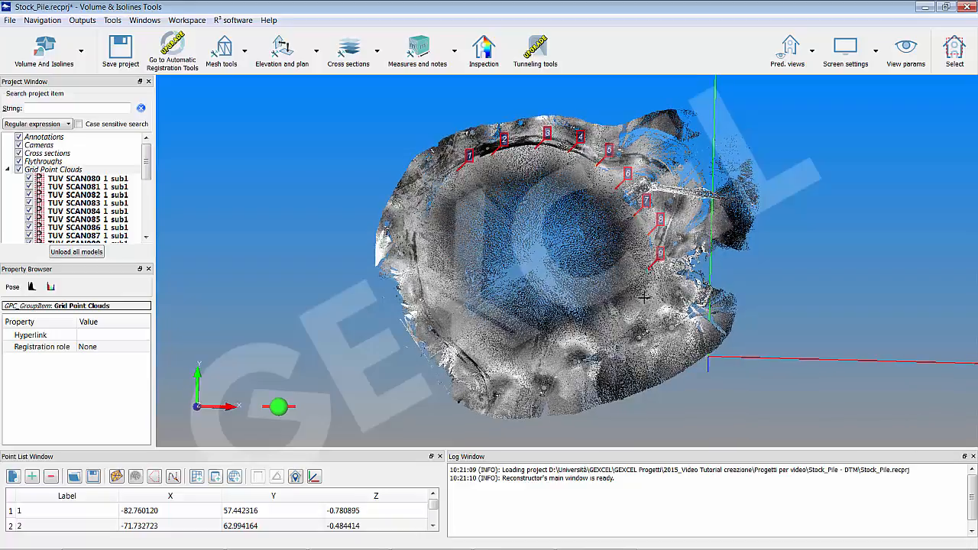
pyautogui.click(648, 295)
pyautogui.click(626, 328)
pyautogui.click(599, 348)
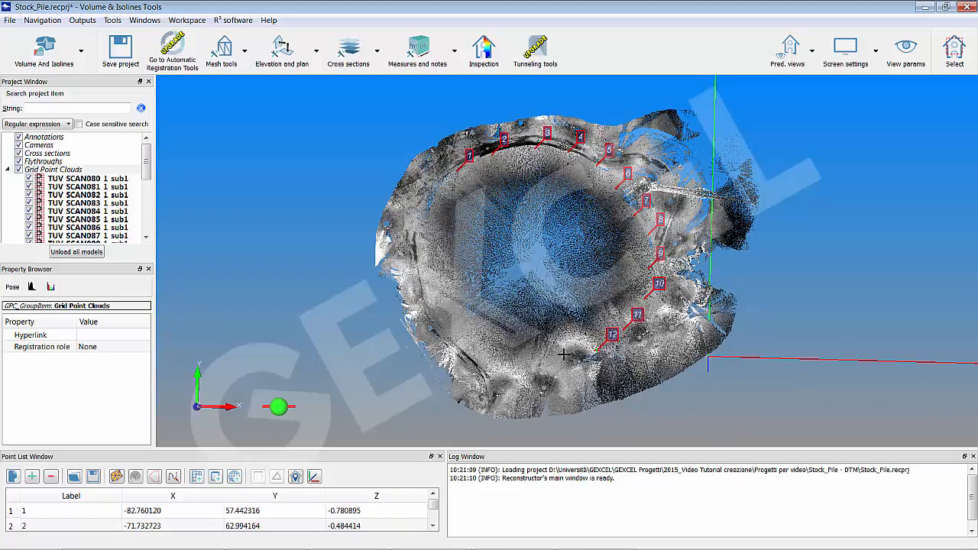
pyautogui.click(561, 367)
pyautogui.click(535, 373)
pyautogui.click(497, 366)
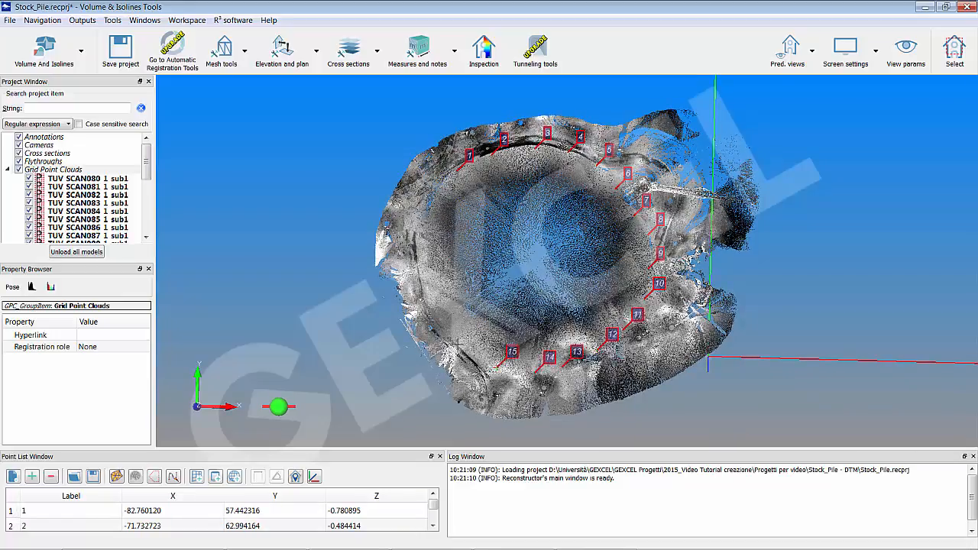
pyautogui.click(457, 345)
pyautogui.click(434, 319)
pyautogui.click(425, 286)
pyautogui.click(417, 250)
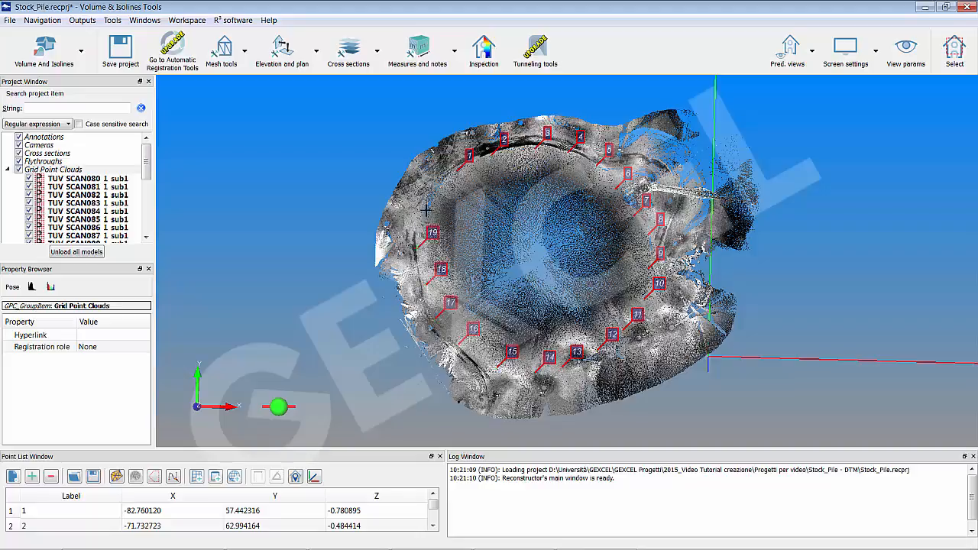
pyautogui.click(431, 209)
pyautogui.click(448, 178)
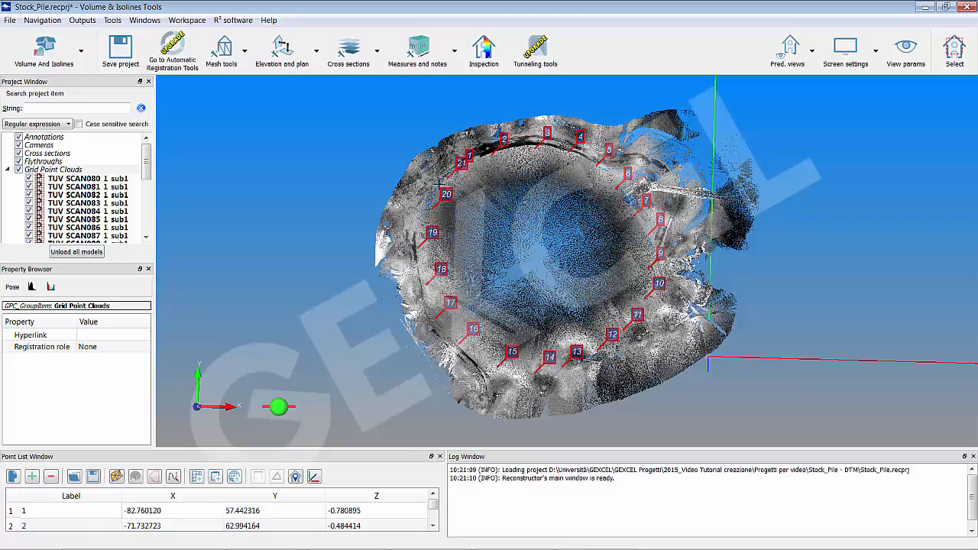
# Create a closed polyline from all picked points and locate it among the project's polylines.
pyautogui.click(154, 476)
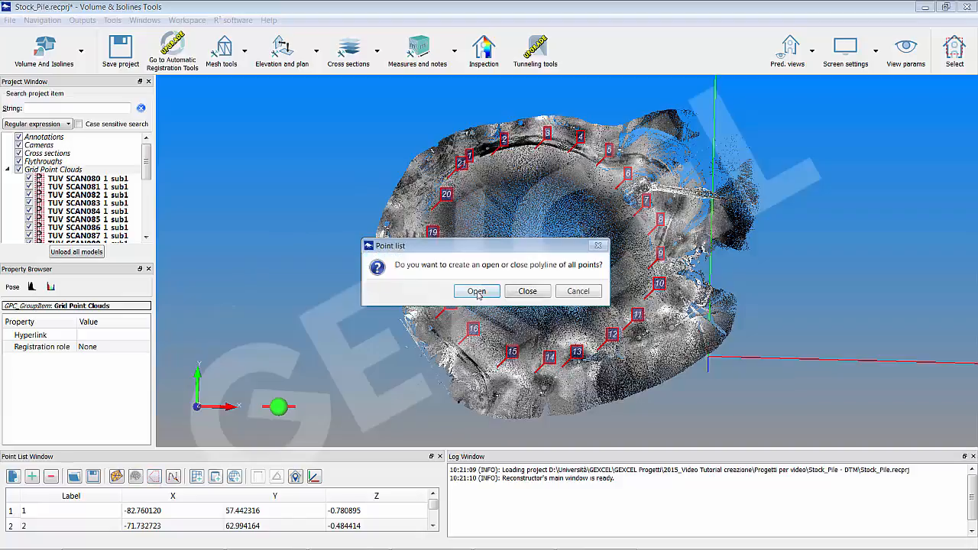
pyautogui.click(528, 294)
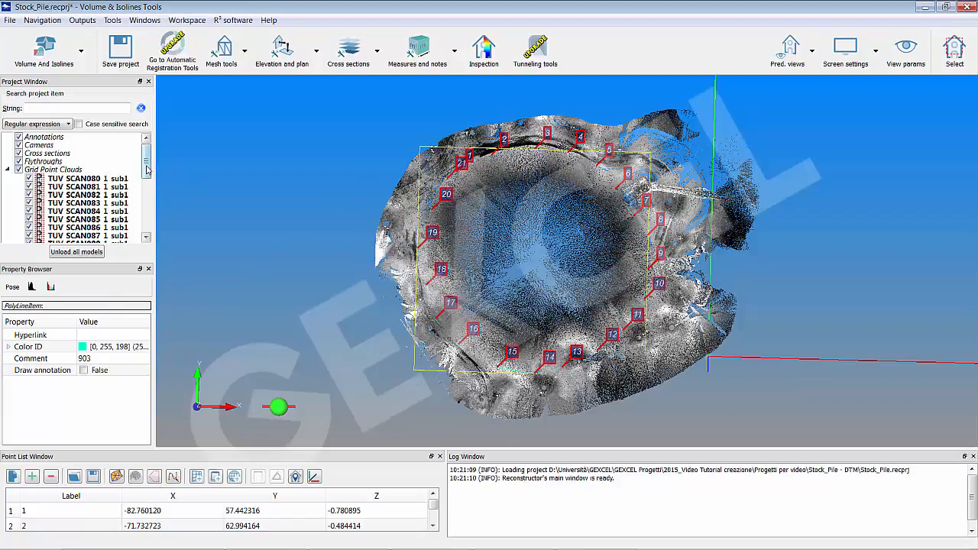
pyautogui.moveTo(148, 170); pyautogui.dragTo(149, 231)
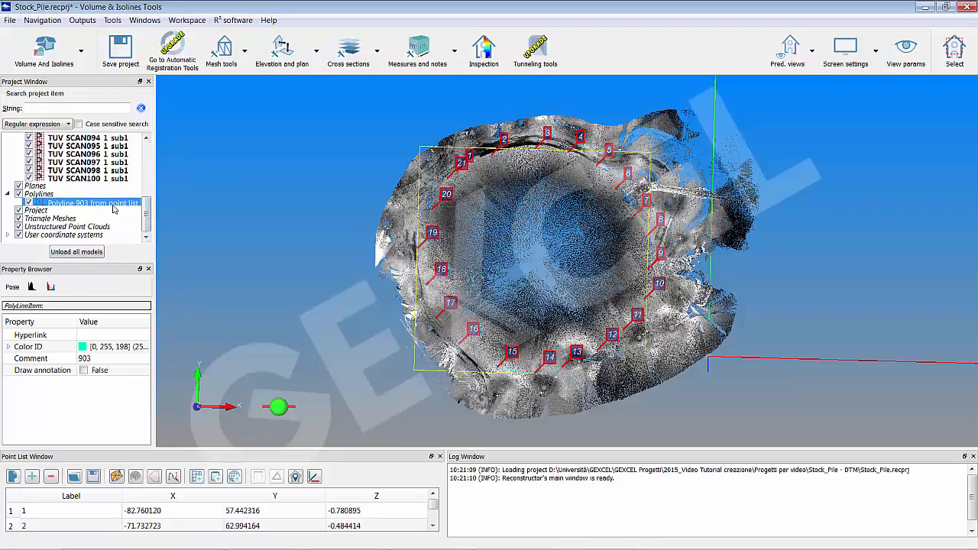
# Start topographic meshing with the stockpile polyline and add all grid point clouds from TUV_SCAN080_1_sub1 to TUV_SCAN100_1_sub1 as input.
pyautogui.click(222, 58)
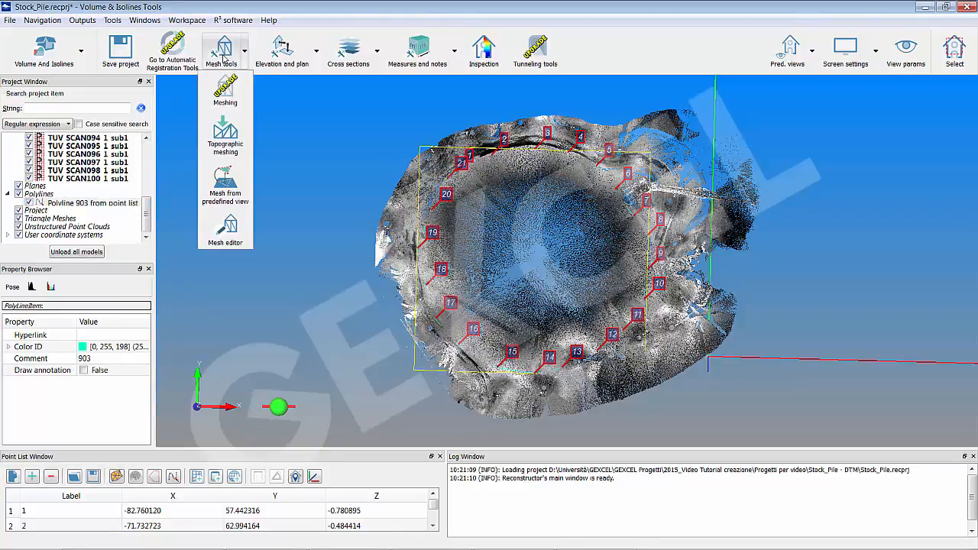
pyautogui.click(227, 145)
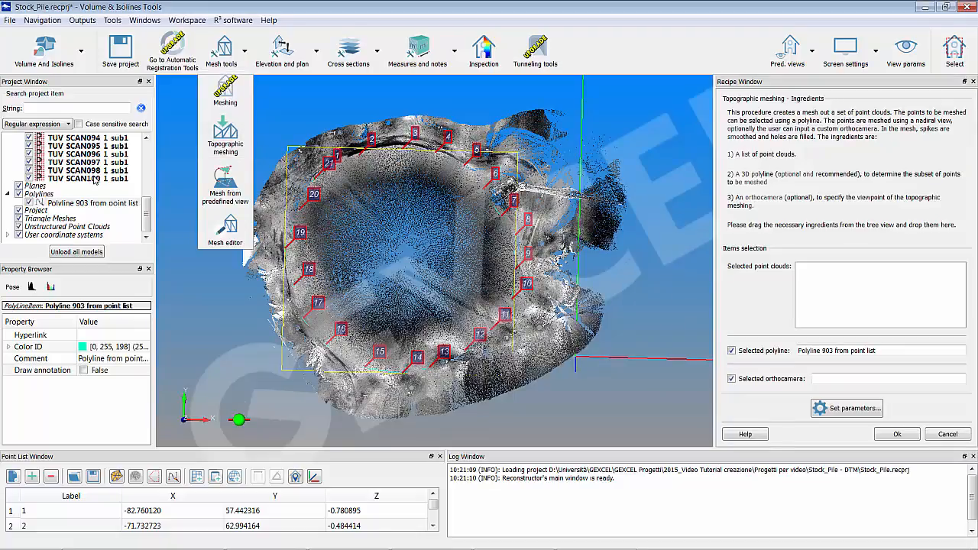
pyautogui.click(94, 179)
pyautogui.scroll(4, 95, 180)
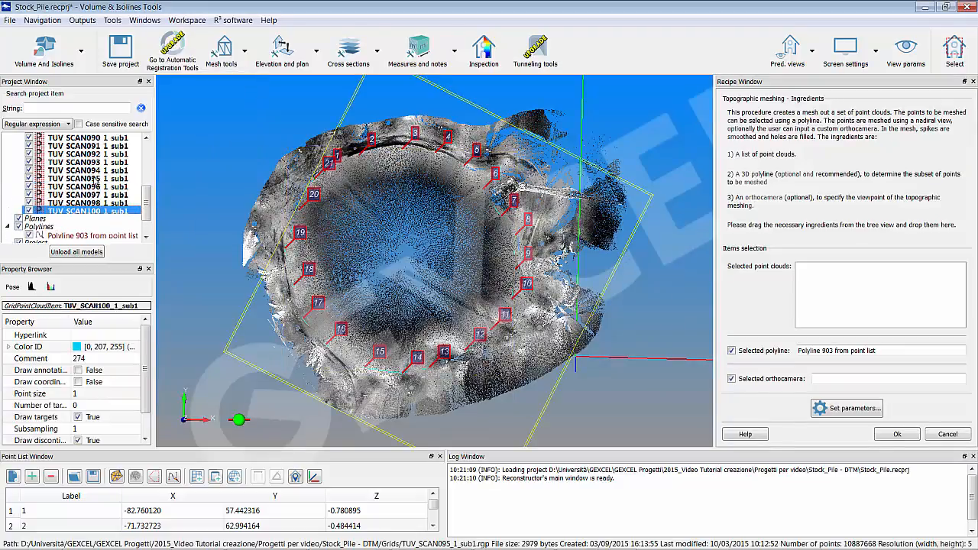
pyautogui.scroll(2, 94, 180)
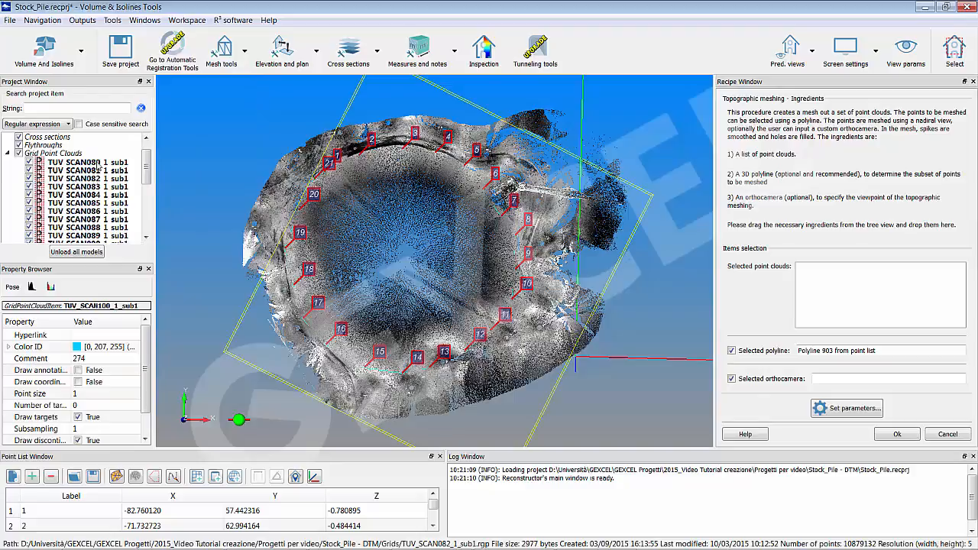
pyautogui.keyDown('shift'); pyautogui.click(98, 163); pyautogui.keyUp('shift')
pyautogui.moveTo(98, 163); pyautogui.dragTo(831, 276)
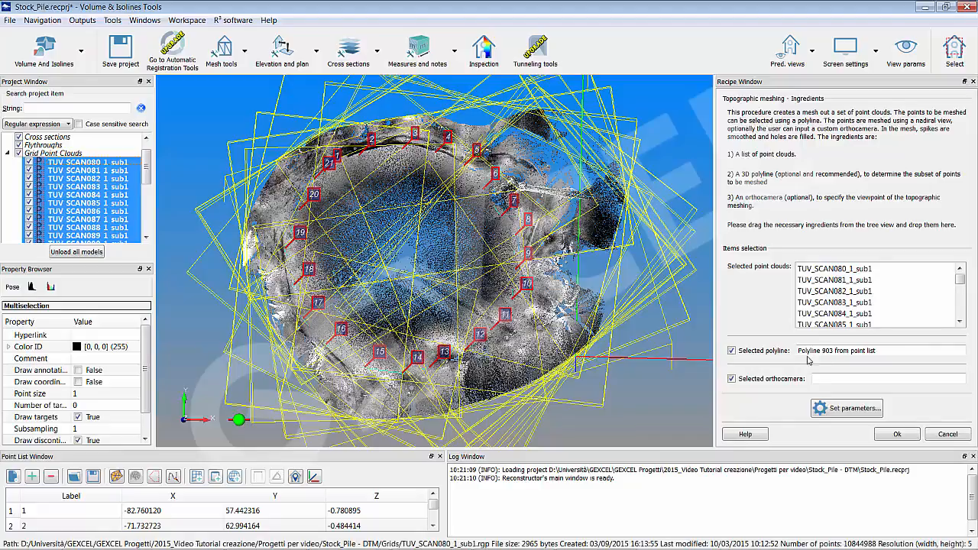
# Exclude the orthocamera, accept a 0.500 m terrain sampling step and multiresolution meshing with 0.0100 m accuracy, and generate the topographic mesh.
pyautogui.click(731, 379)
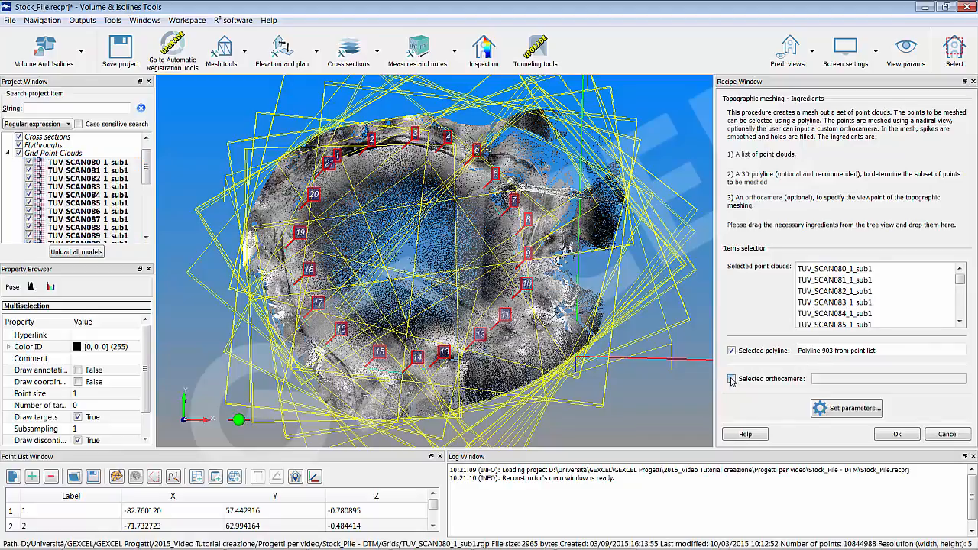
pyautogui.click(852, 413)
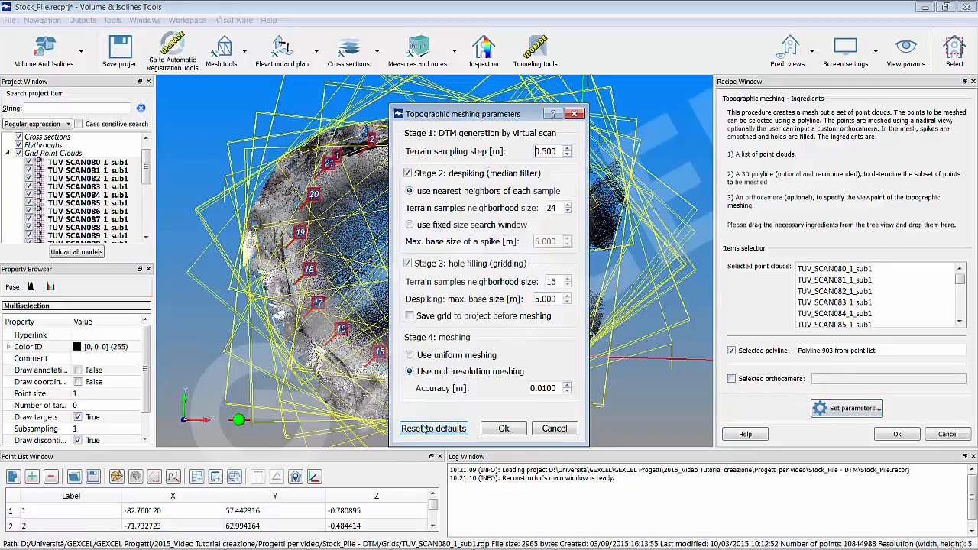
pyautogui.click(489, 434)
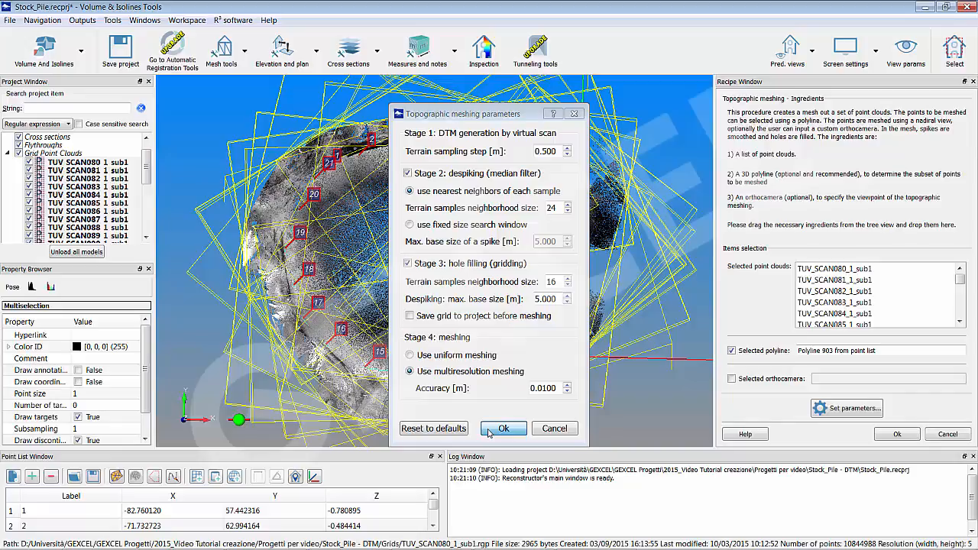
pyautogui.click(489, 432)
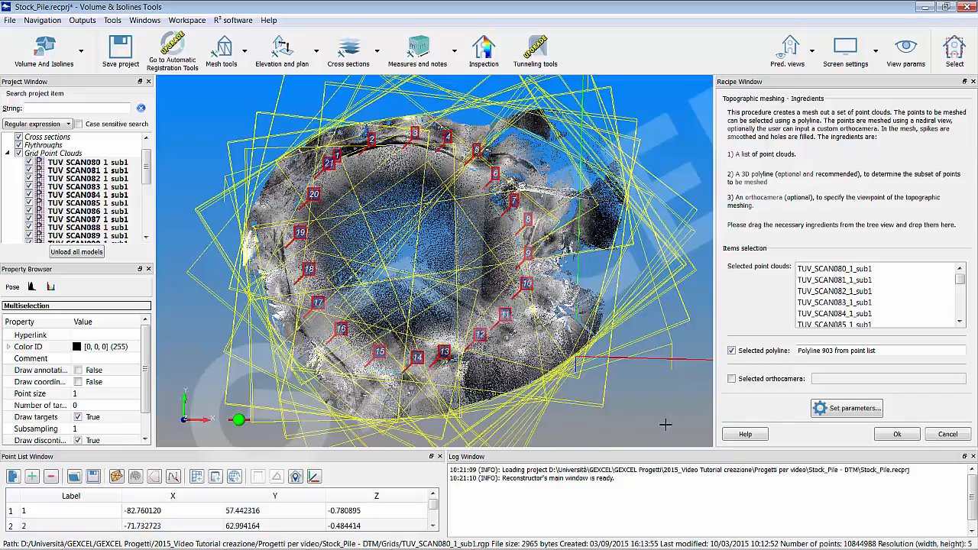
pyautogui.click(897, 434)
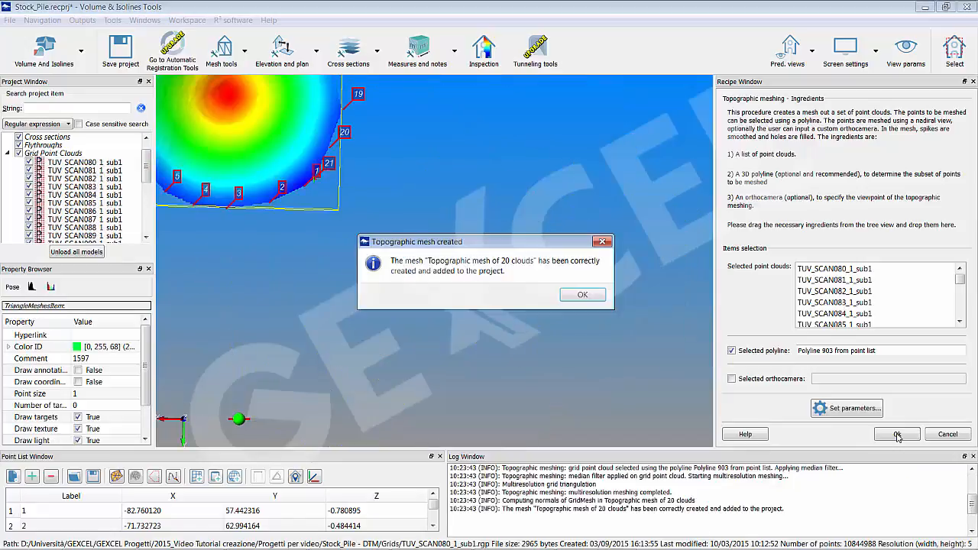
# Close the mesh creation notice, restore the default view and inspect the new topographic mesh from an oblique angle.
pyautogui.click(579, 297)
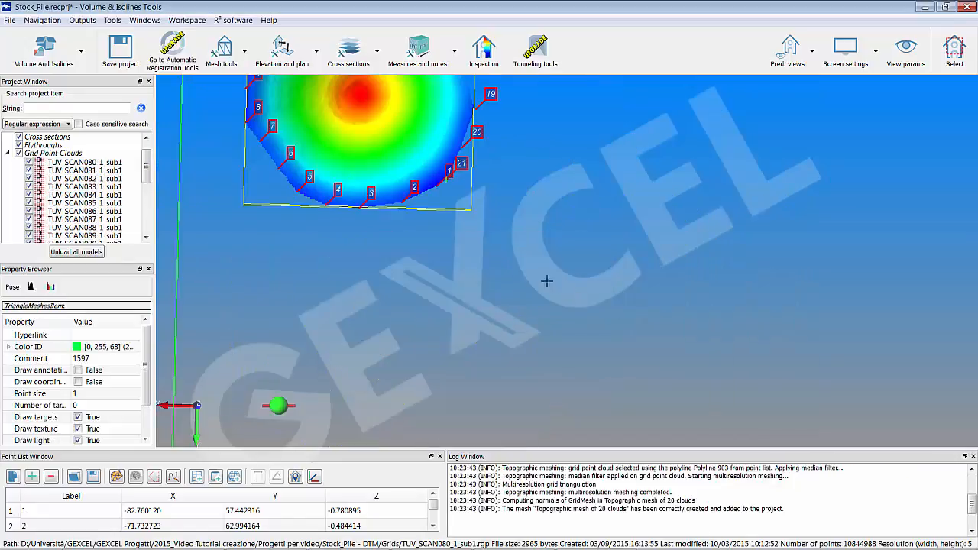
pyautogui.click(789, 66)
pyautogui.click(788, 94)
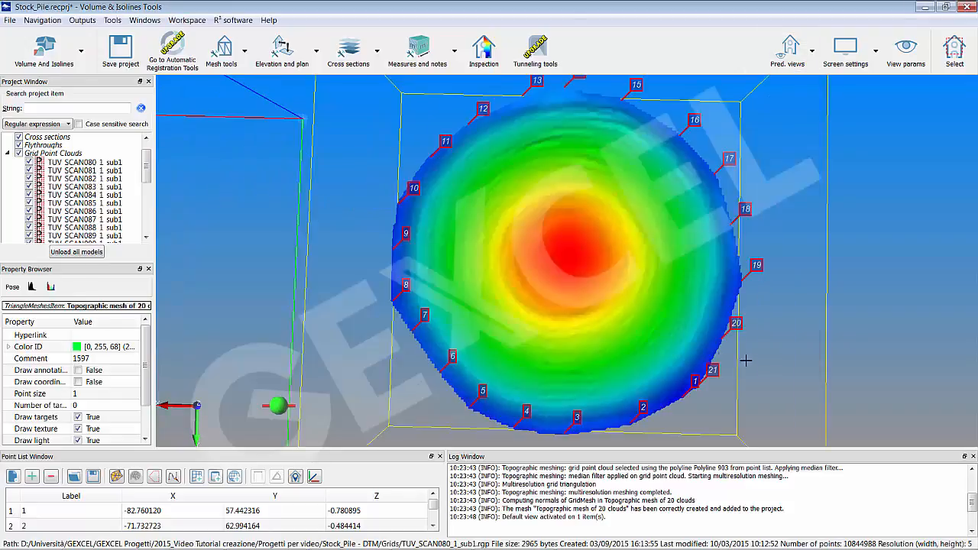
pyautogui.moveTo(761, 363); pyautogui.dragTo(620, 247)
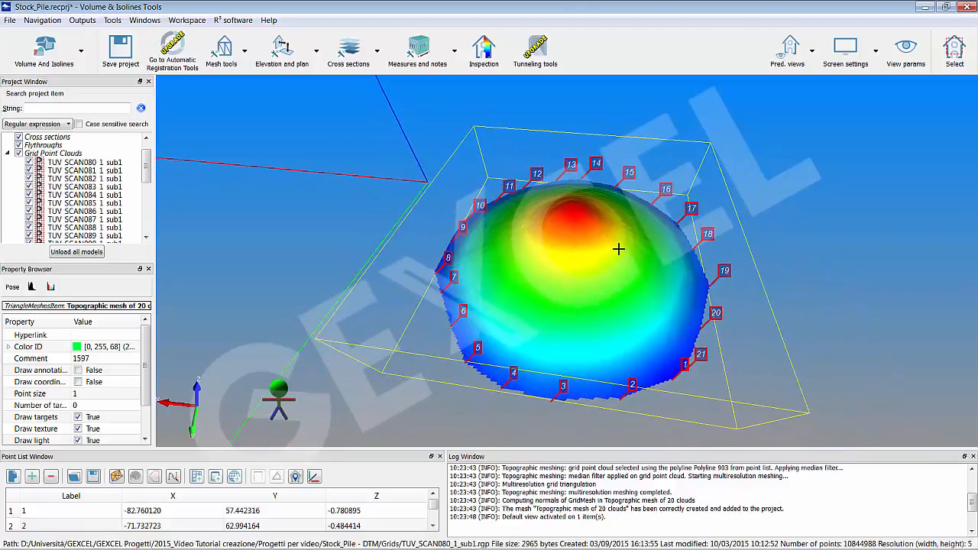
# Rename the topographic mesh under the triangle meshes as DTM_2, saving the project after renaming.
pyautogui.moveTo(144, 170); pyautogui.dragTo(141, 224)
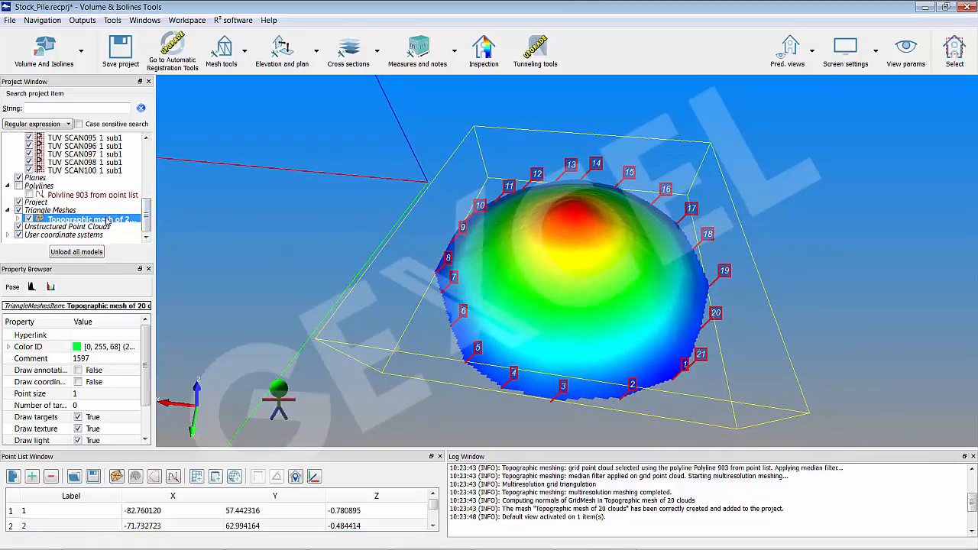
pyautogui.rightClick(107, 220)
pyautogui.click(142, 278)
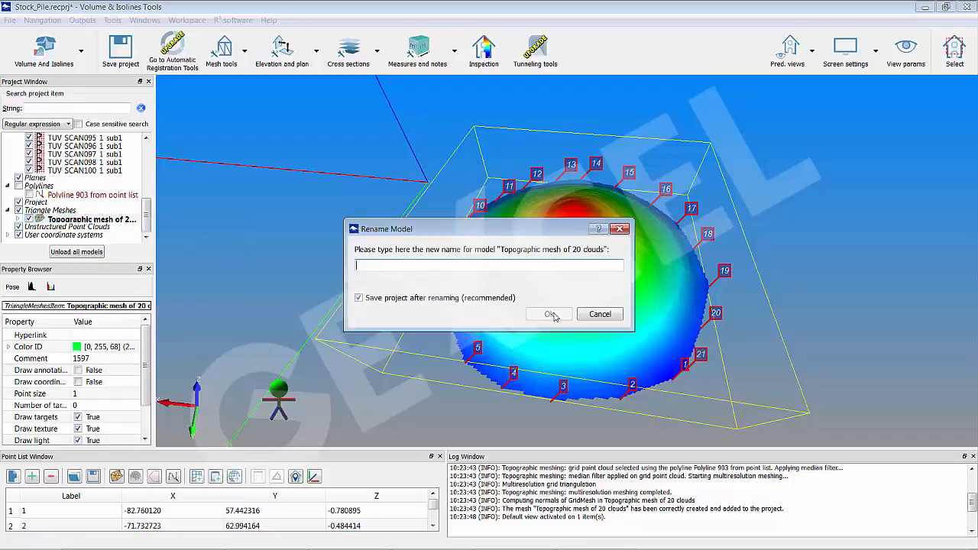
pyautogui.write('DTM_2')
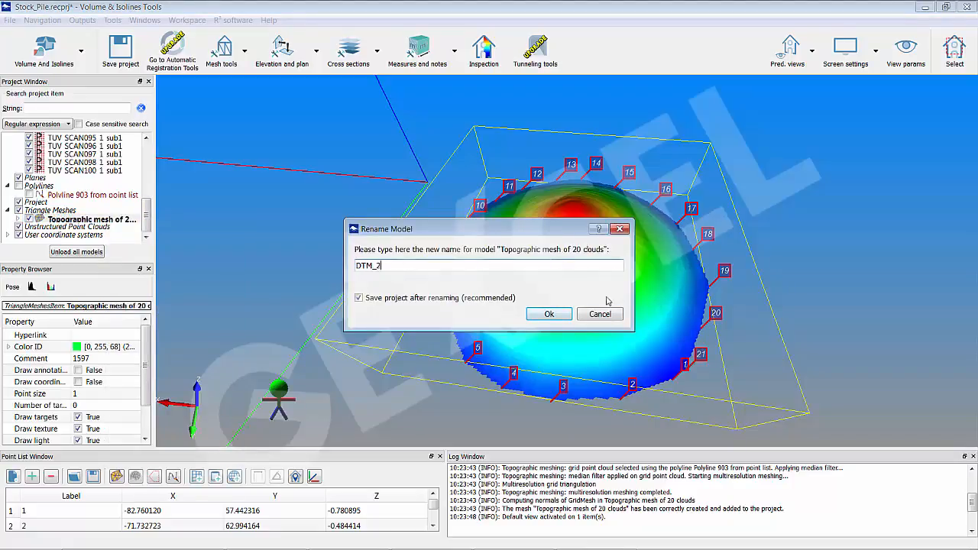
pyautogui.click(549, 315)
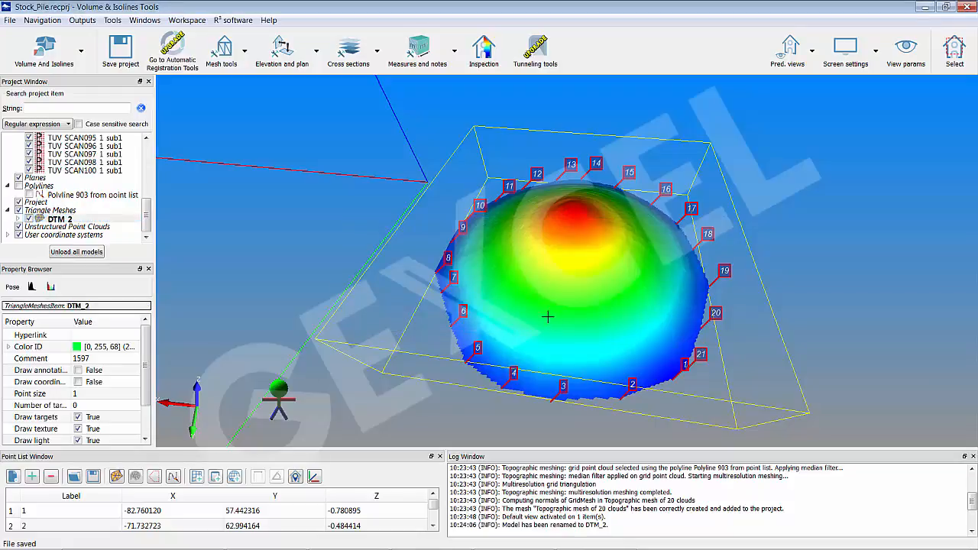